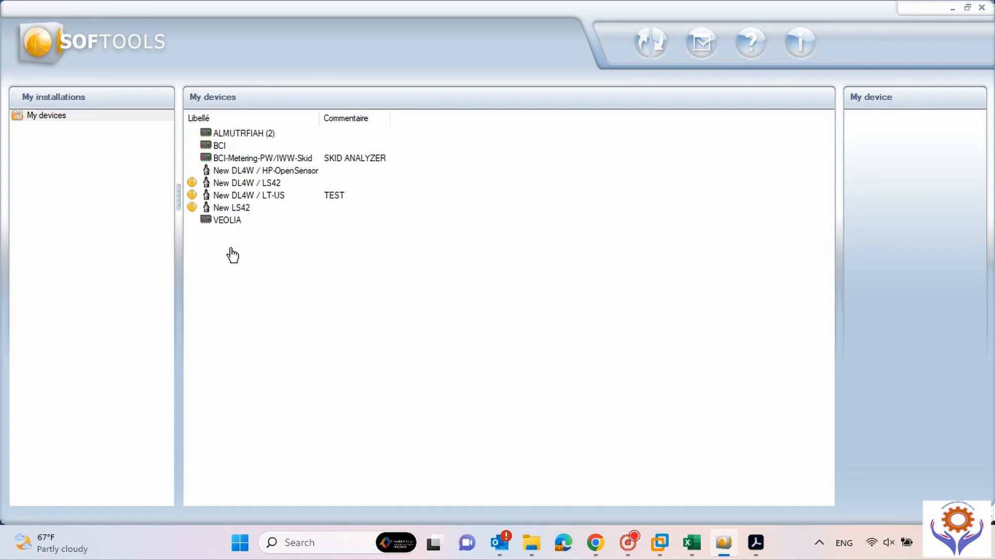
Add a new DL4W / LS42 device under My devices, from the DL4W-S family.
right_click(271, 256)
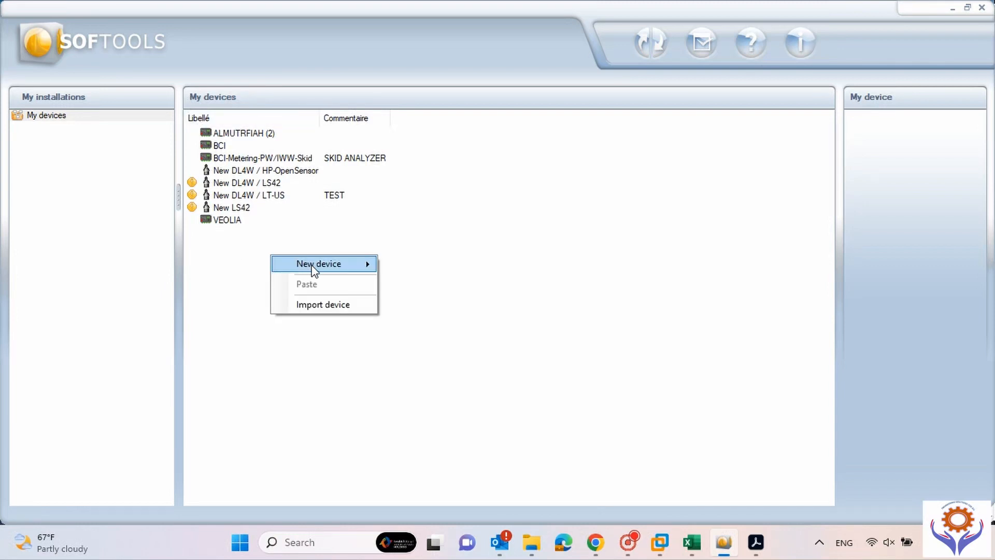
mouse_move(313, 269)
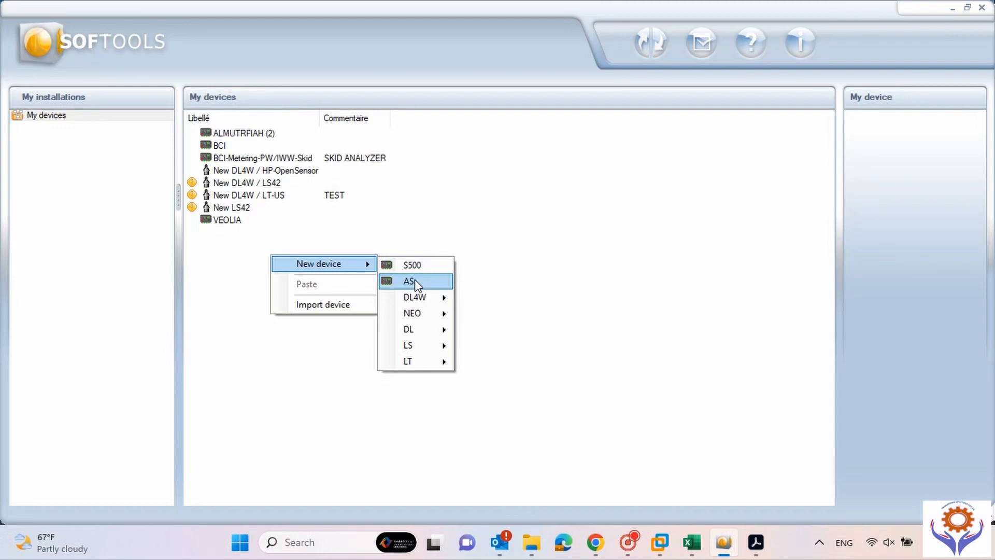
mouse_move(414, 303)
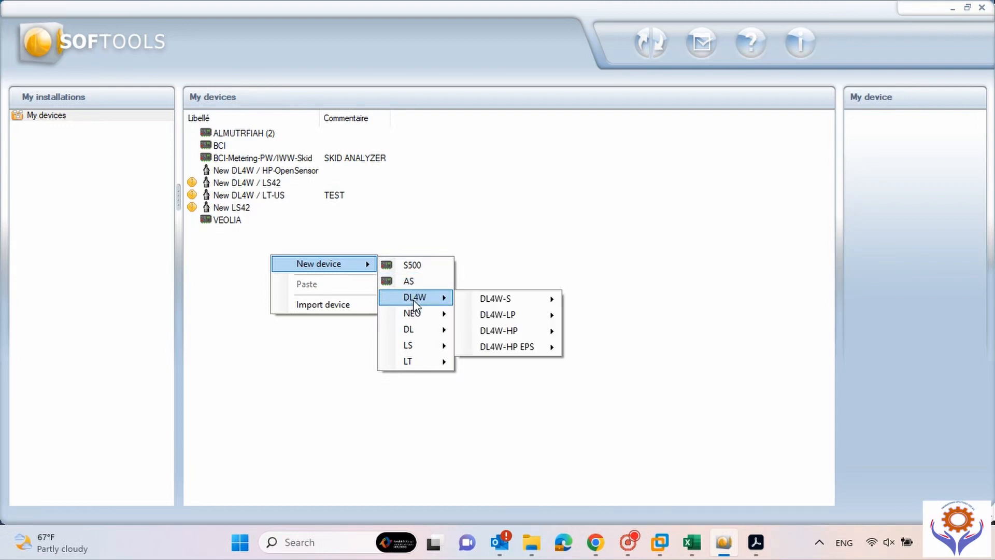
mouse_move(420, 337)
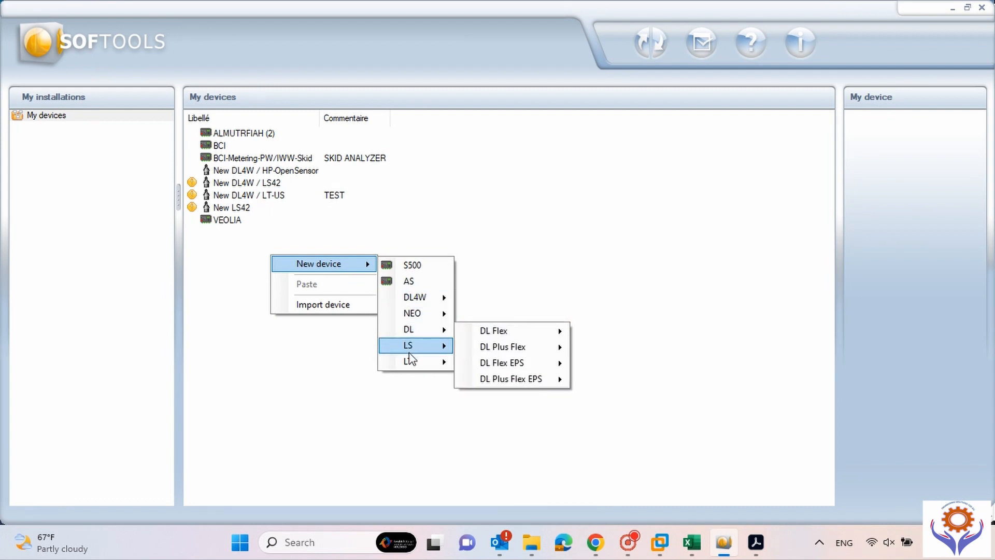
mouse_move(414, 364)
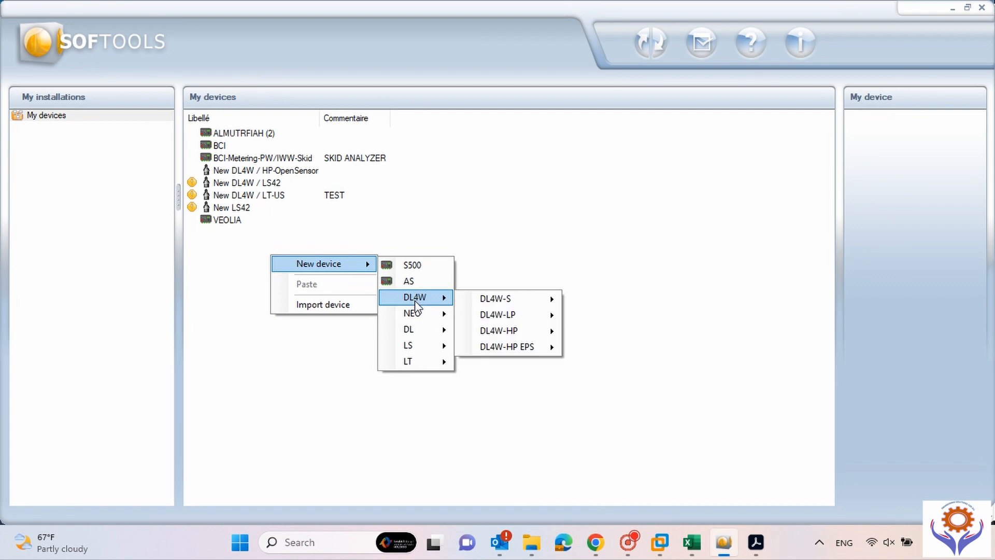
mouse_move(471, 299)
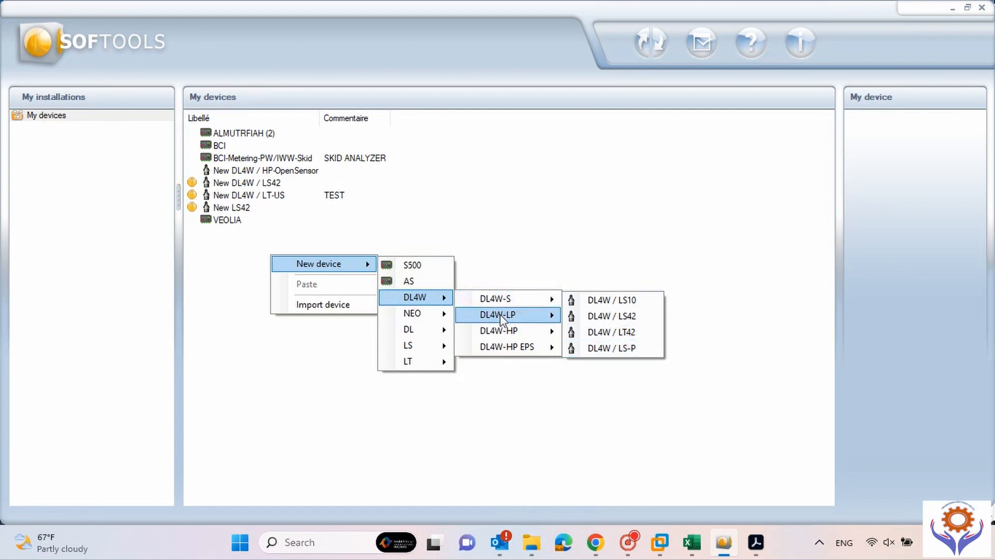
mouse_move(503, 318)
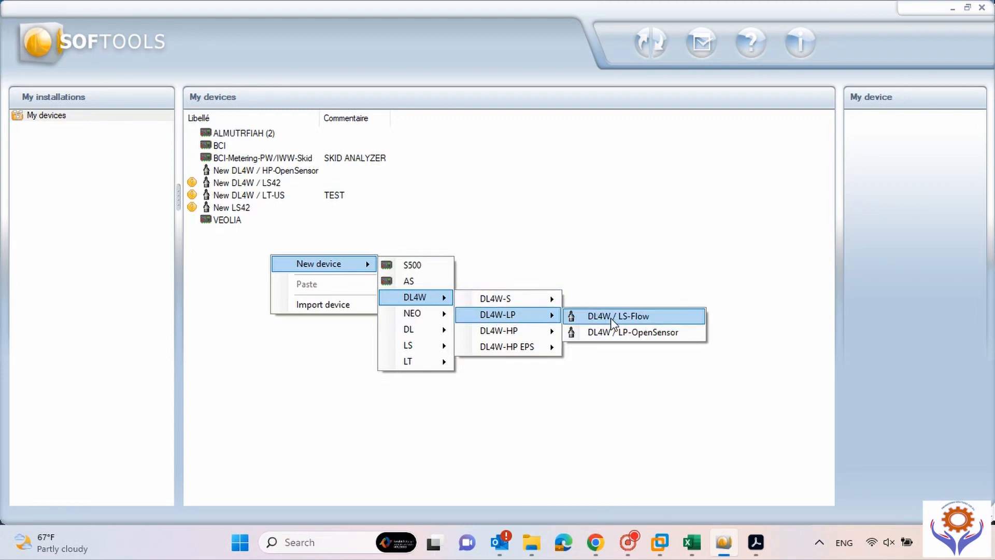
mouse_move(534, 338)
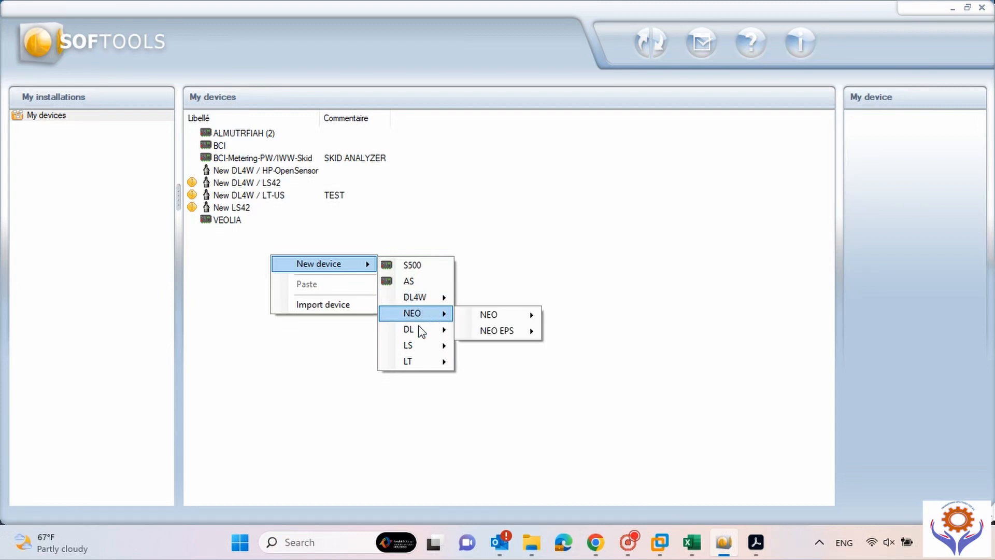
mouse_move(512, 357)
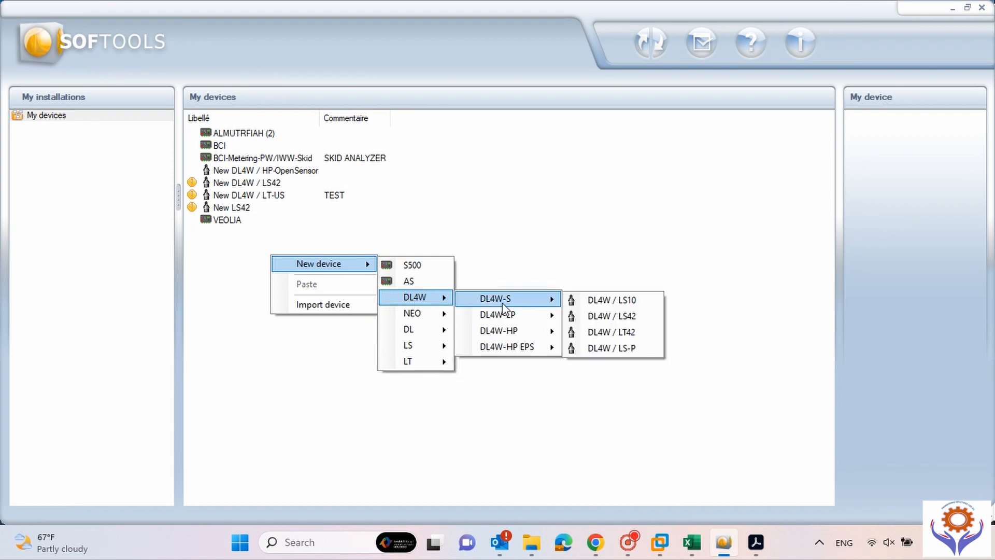
click(616, 317)
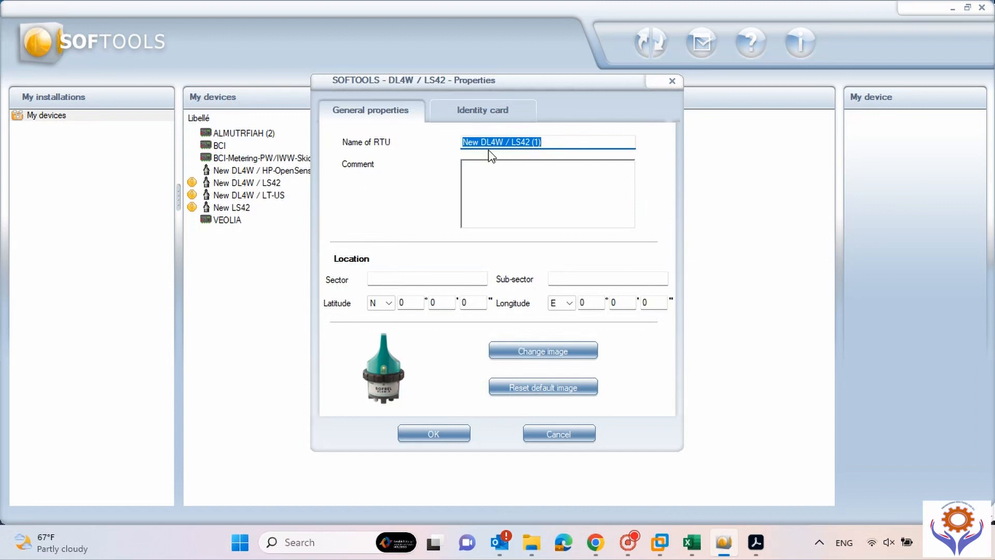
Rename the device to DEMO and give it the comment 'METRING SKID-1'.
click(569, 145)
drag(569, 146, 412, 150)
text(DEMO)
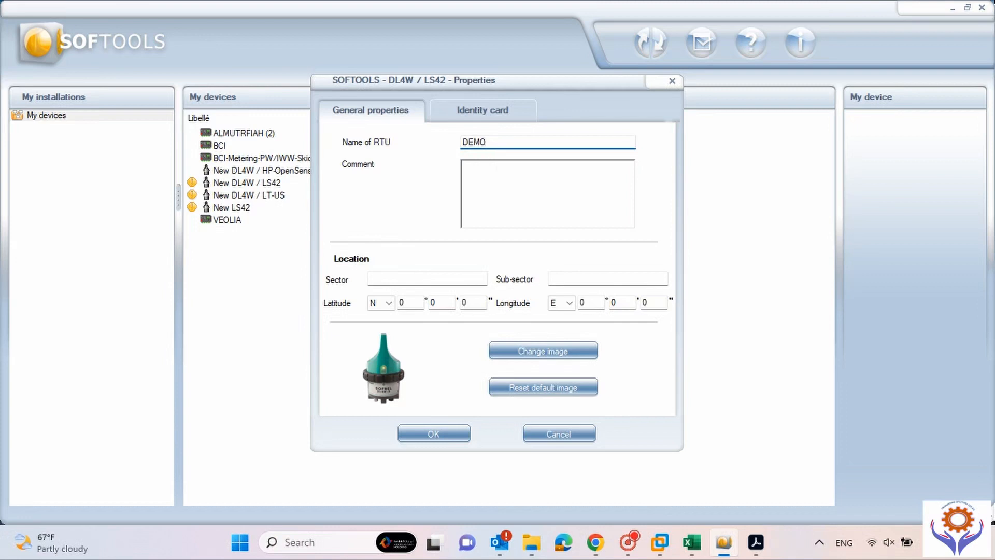
key(Tab)
text(METRING SKID)
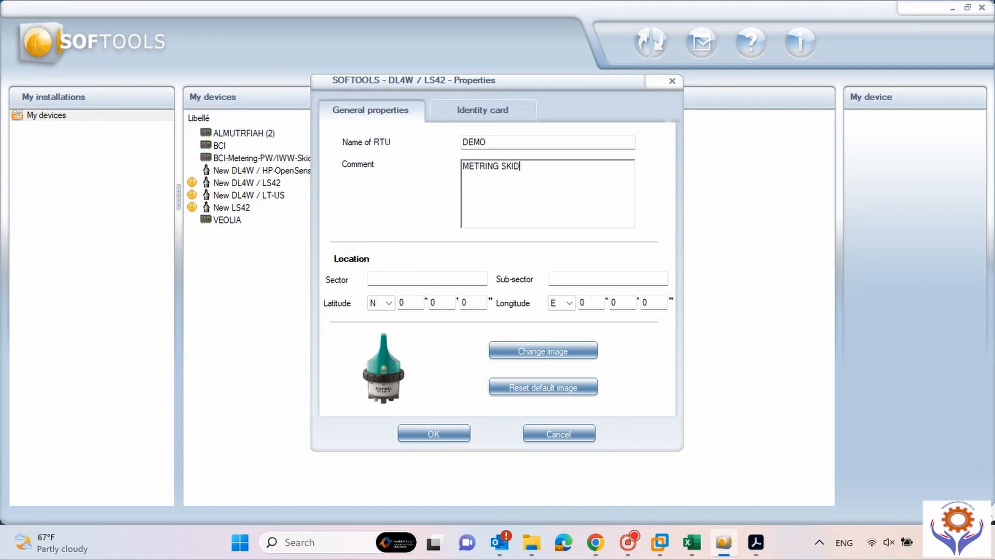
text(-1)
Keep the default device image, review the Identity card, and save the properties.
click(517, 351)
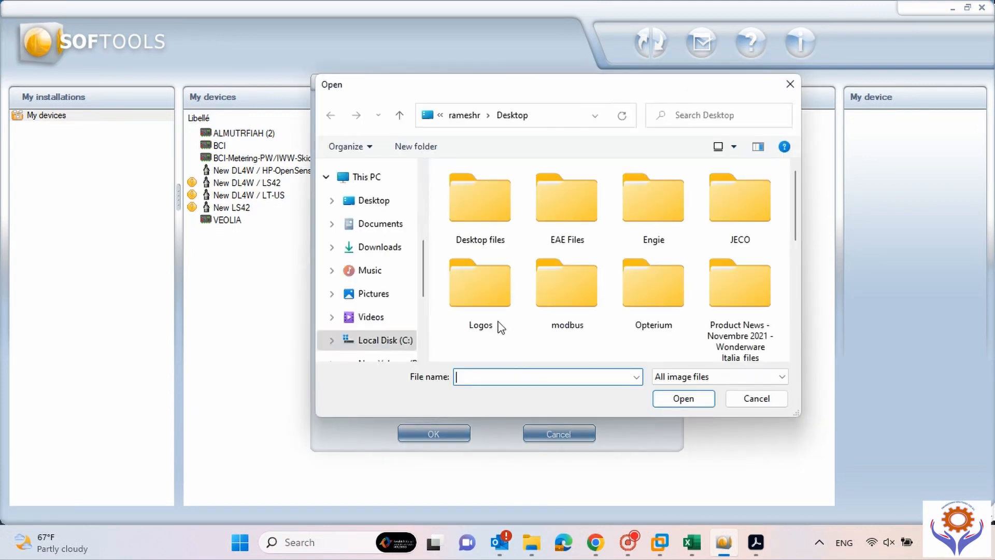
click(740, 400)
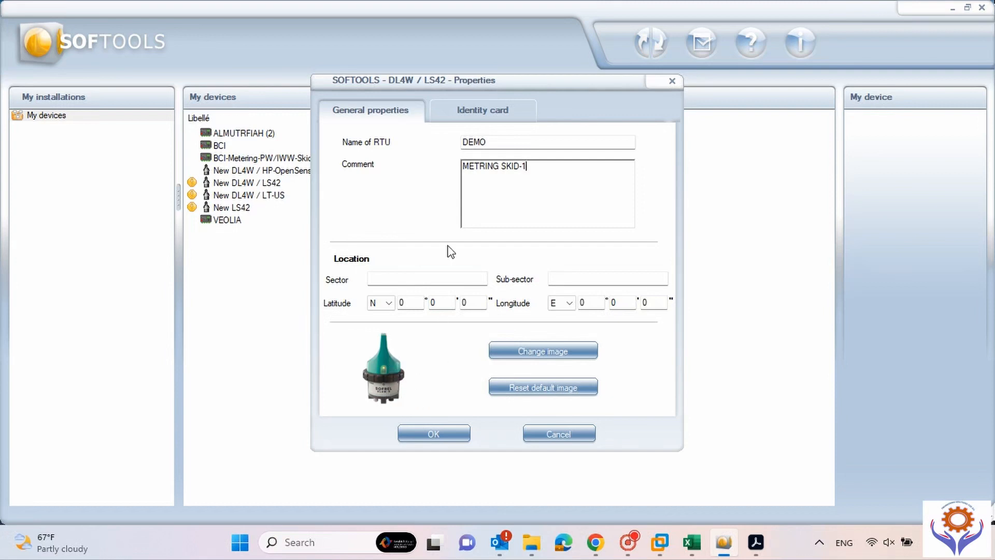
click(465, 116)
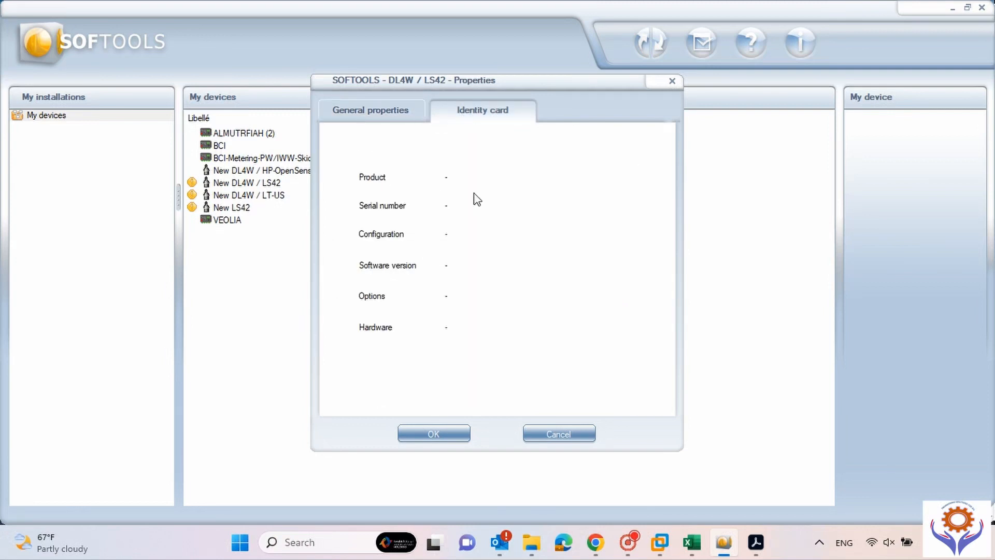
click(378, 115)
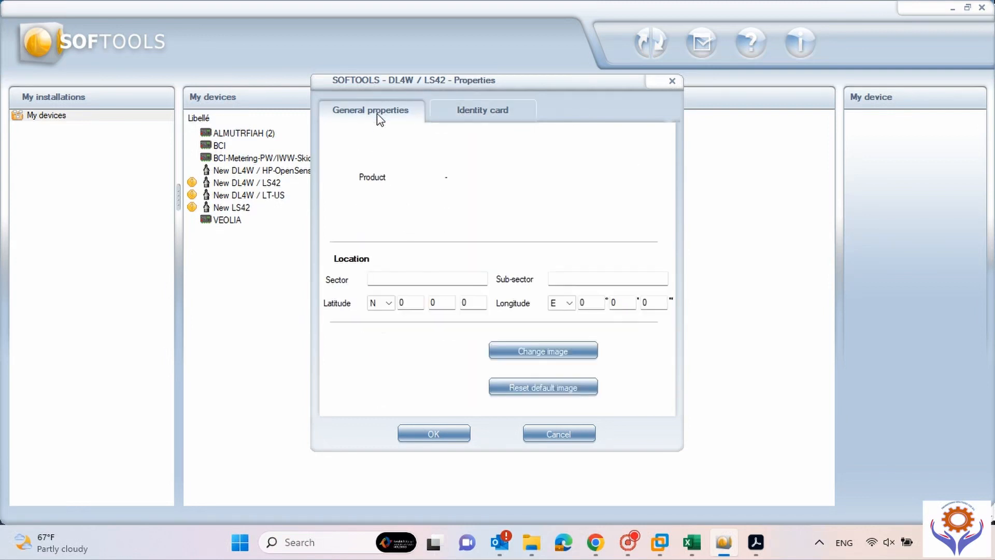
click(483, 110)
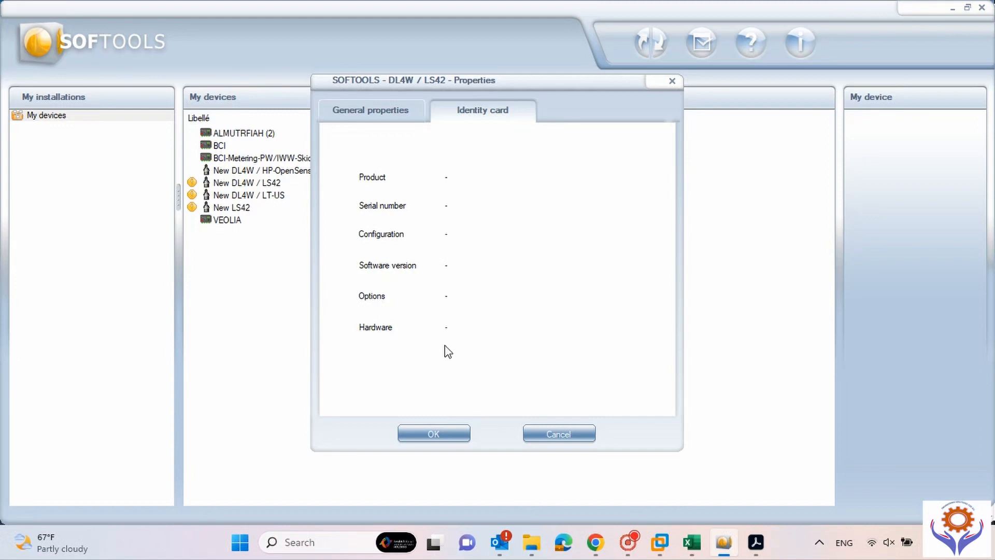
click(398, 116)
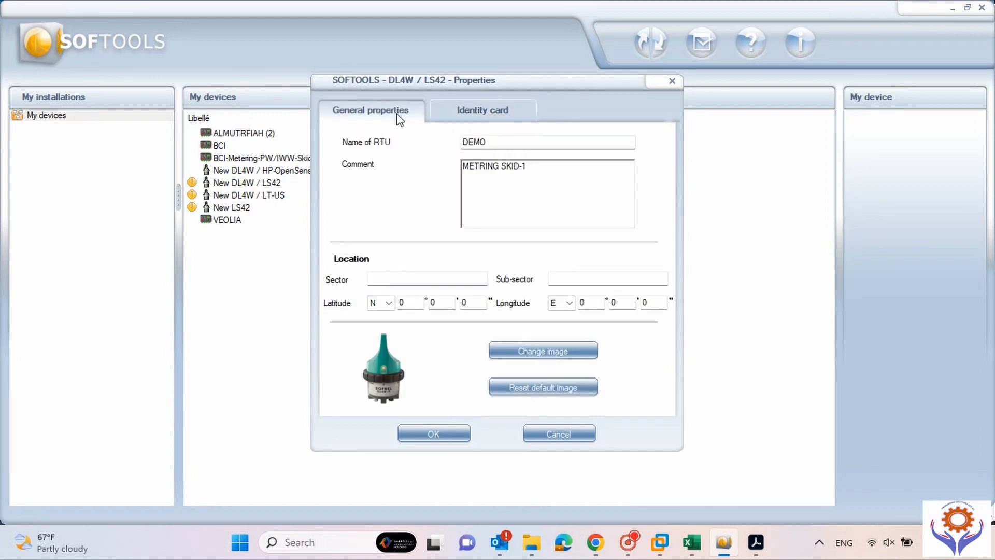
click(437, 437)
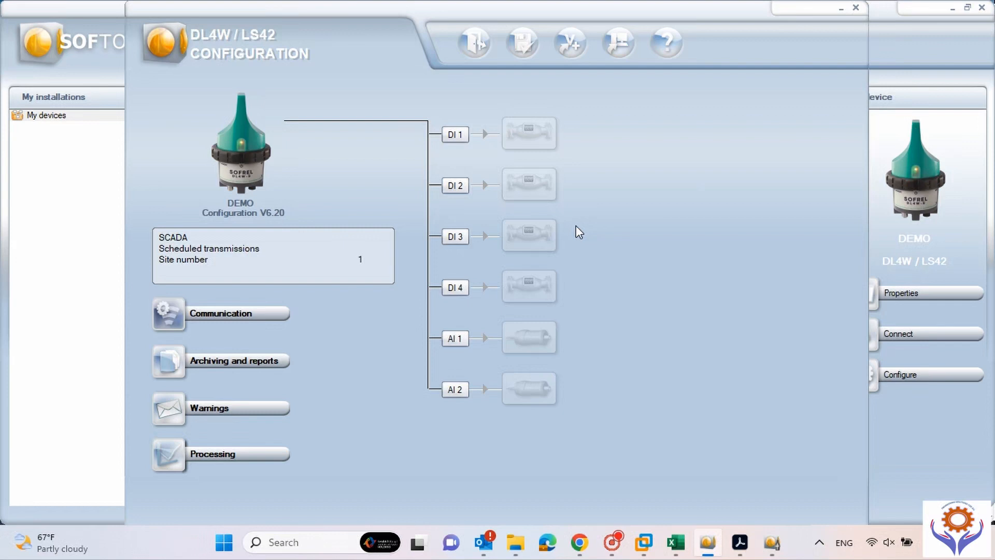
Make DI 1 a Standard meter with average flowrate calculation enabled.
click(460, 139)
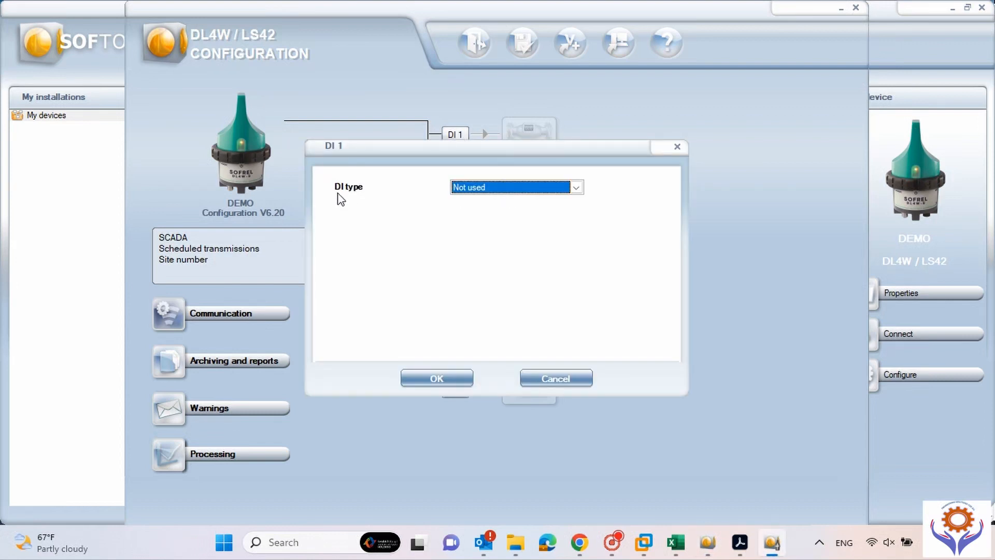
click(576, 187)
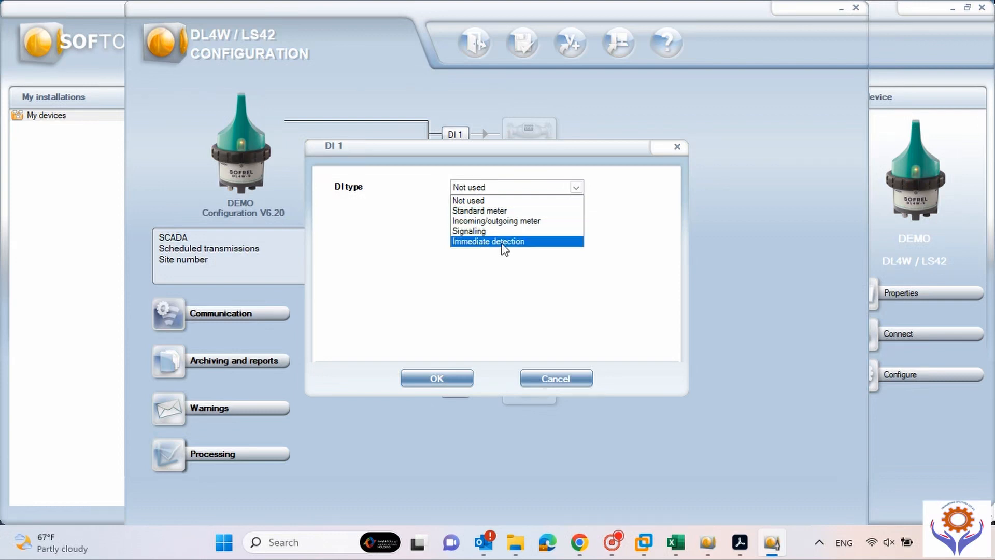
click(488, 211)
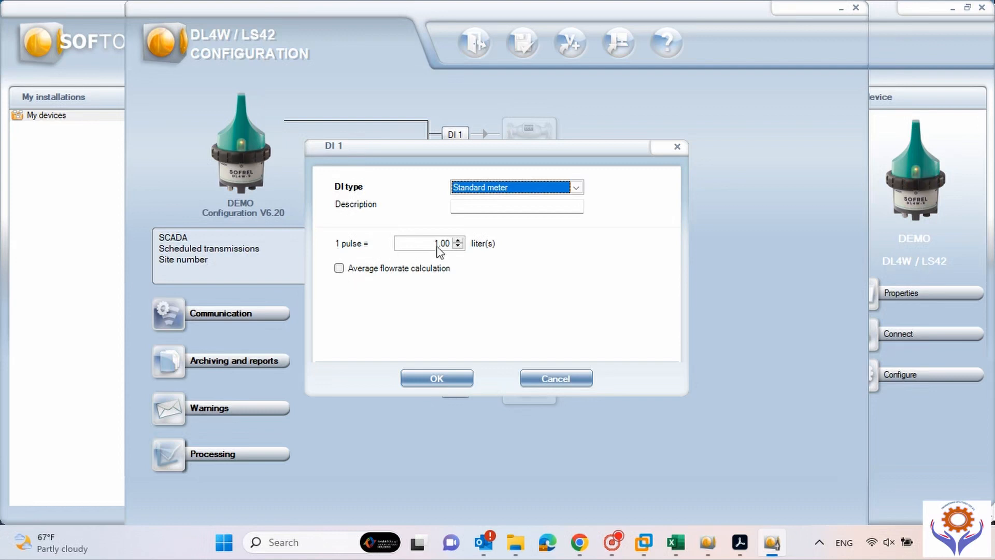
click(340, 268)
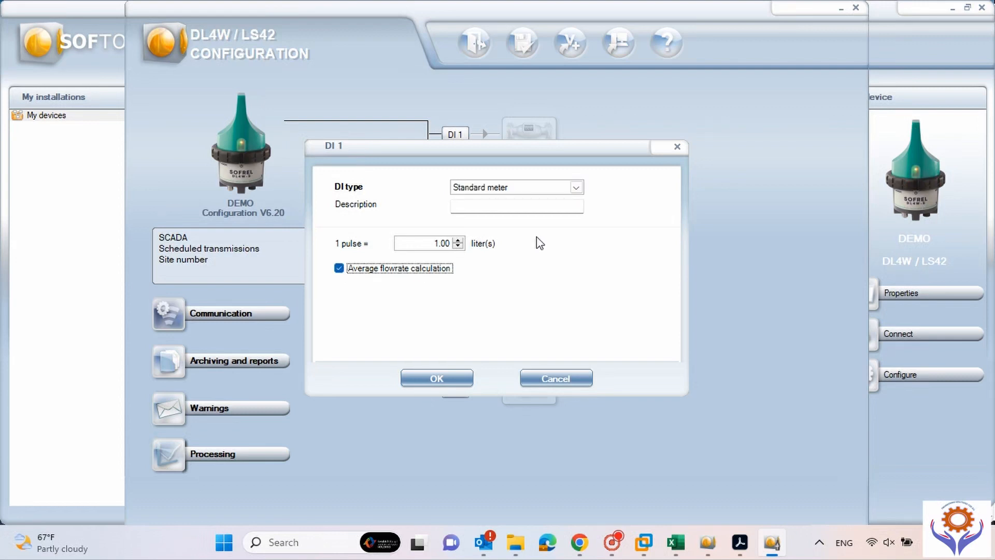
click(448, 379)
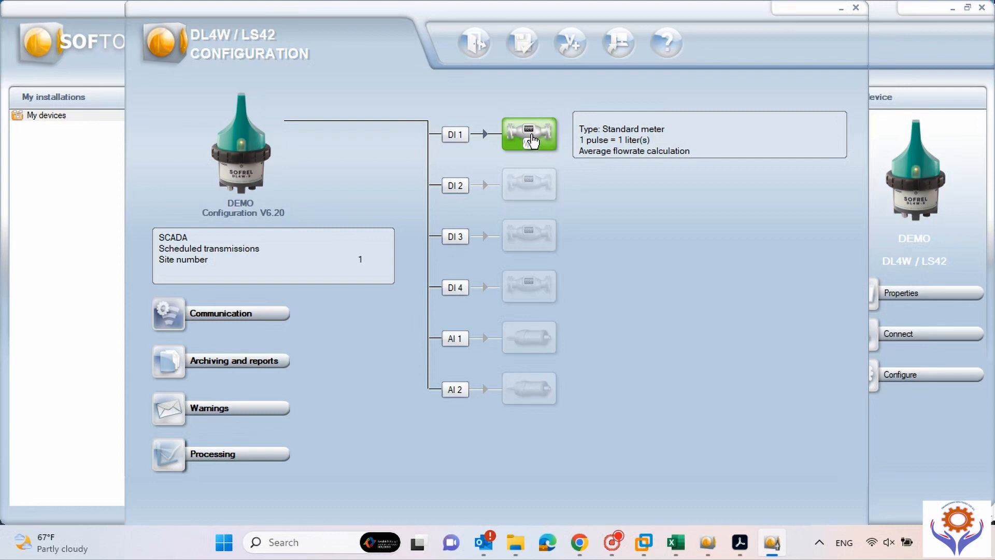
click(461, 190)
Set DI 2's type to Signaling with the description 'Door Open'.
click(581, 189)
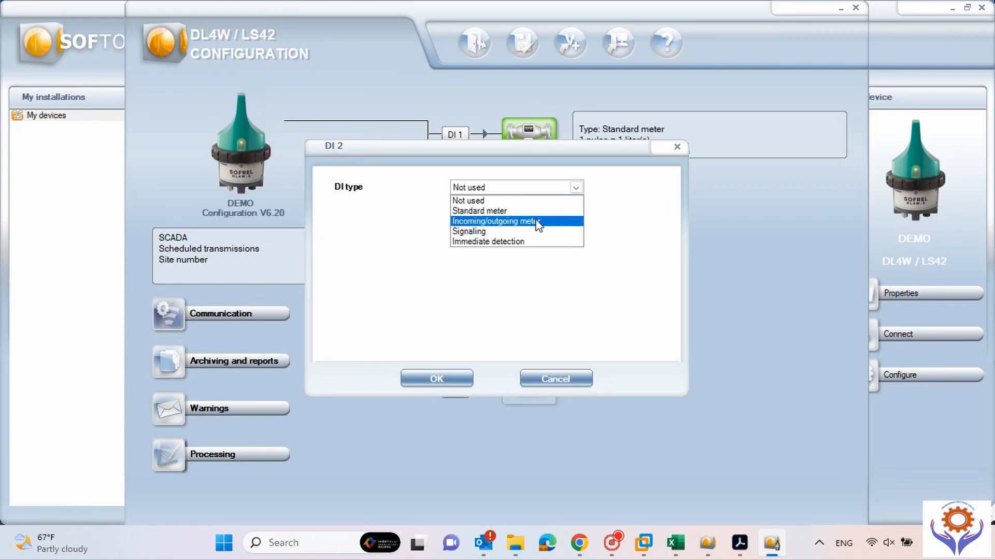
click(508, 232)
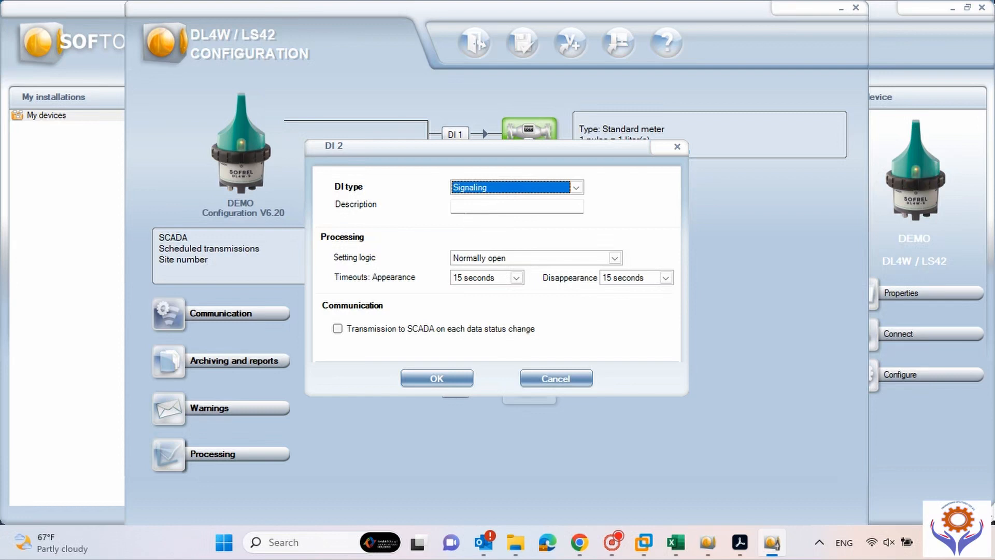
click(469, 207)
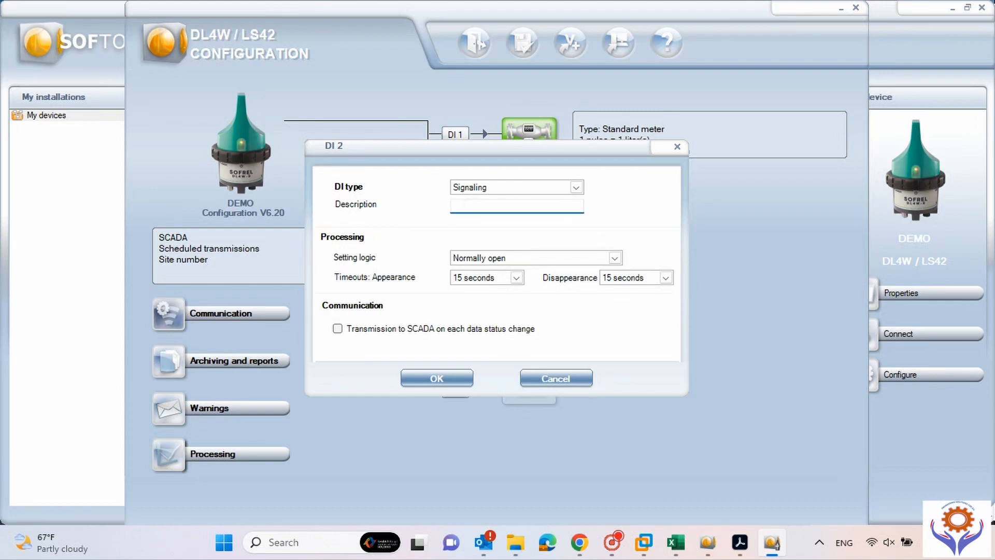
text(Door Open)
Keep DI 2 normally open with 15-second appearance, enable SCADA transmission on status change, and save.
click(615, 257)
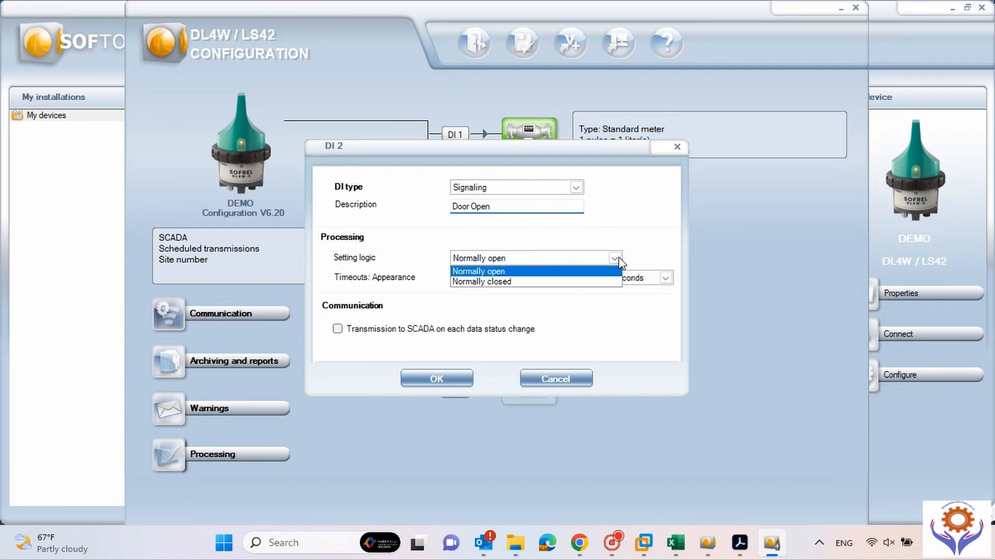
click(615, 259)
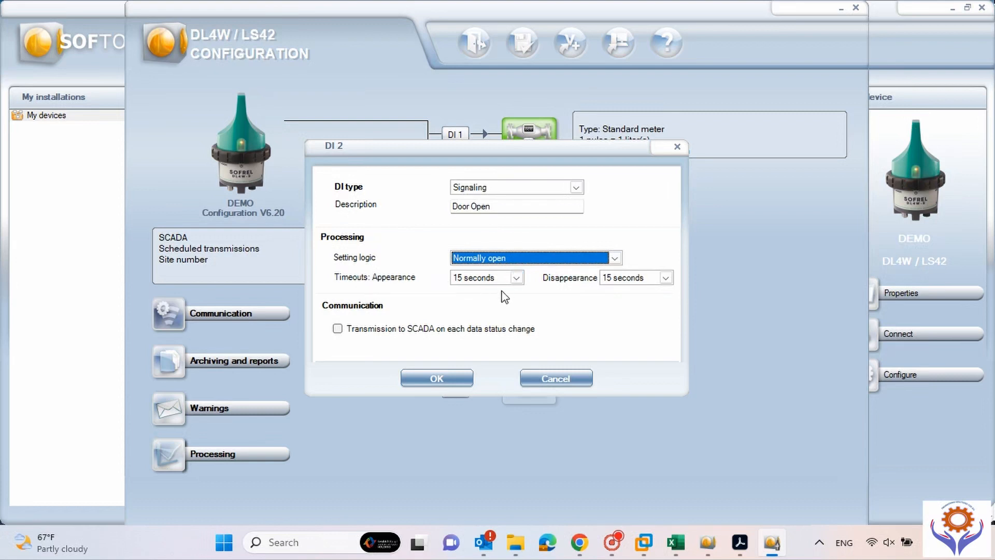
click(518, 279)
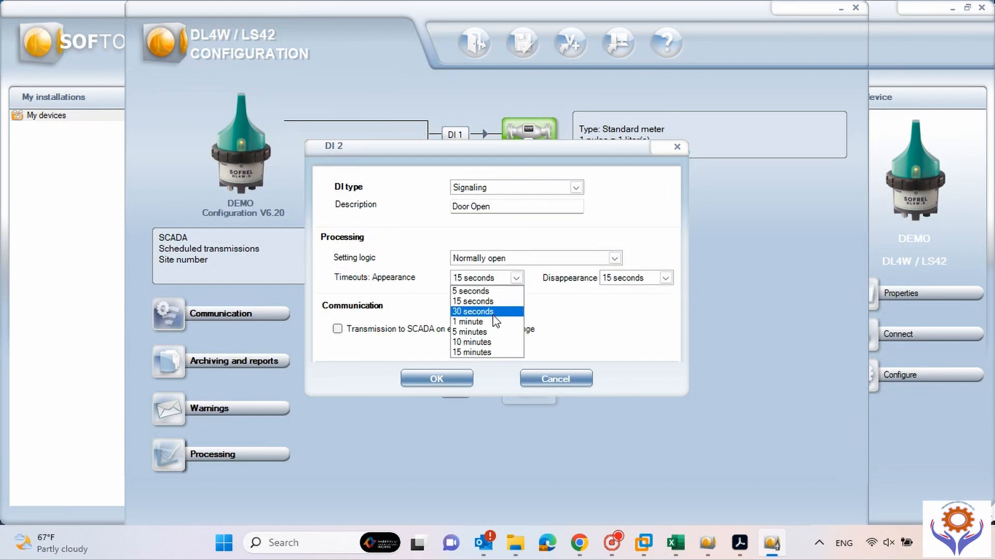
click(558, 310)
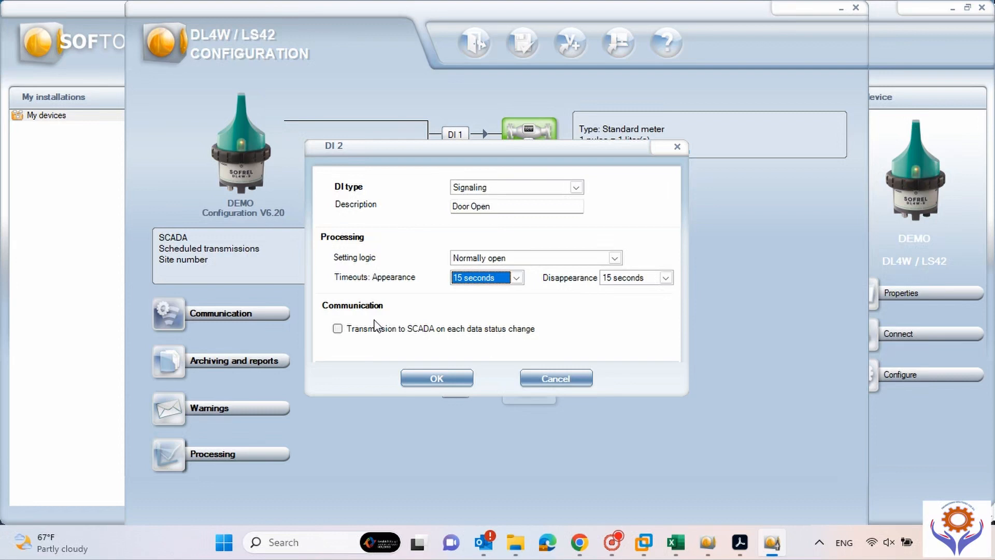
click(338, 329)
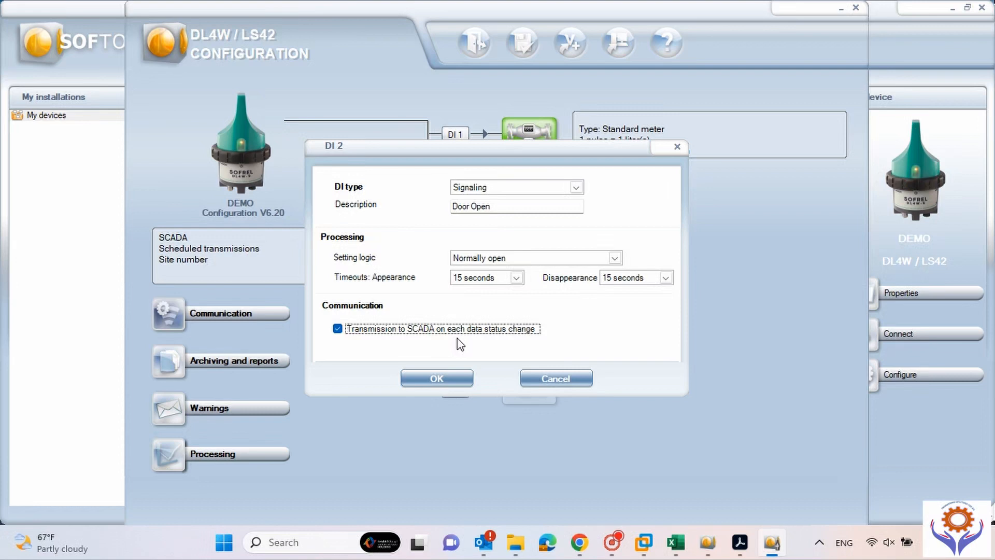
click(447, 379)
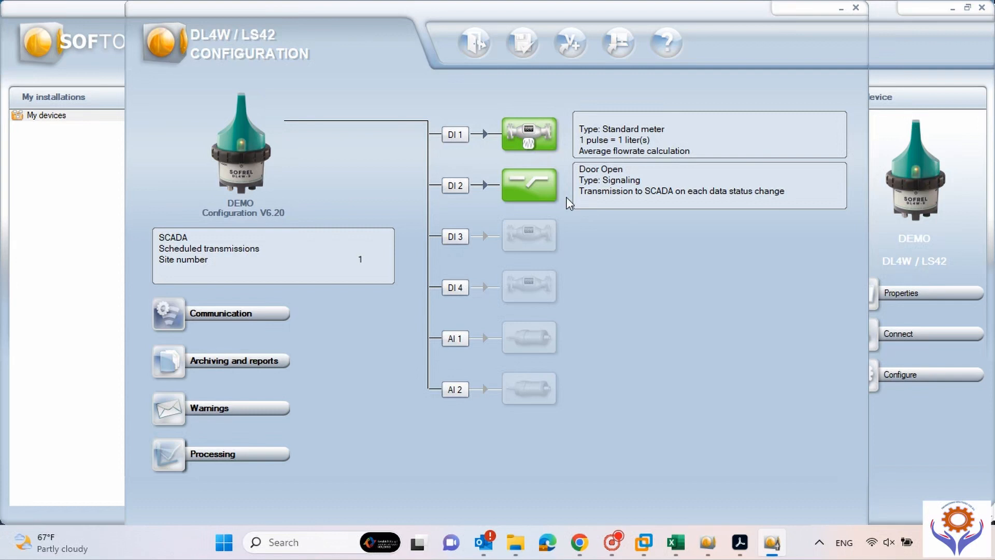
Make AI 1 an Other sensor described as 'Pressure 1'.
click(464, 347)
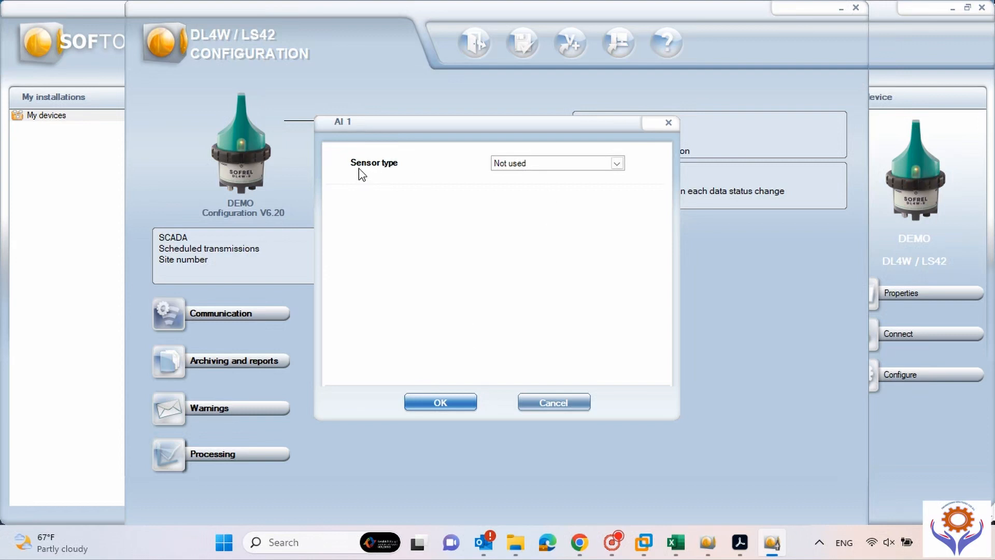
click(618, 164)
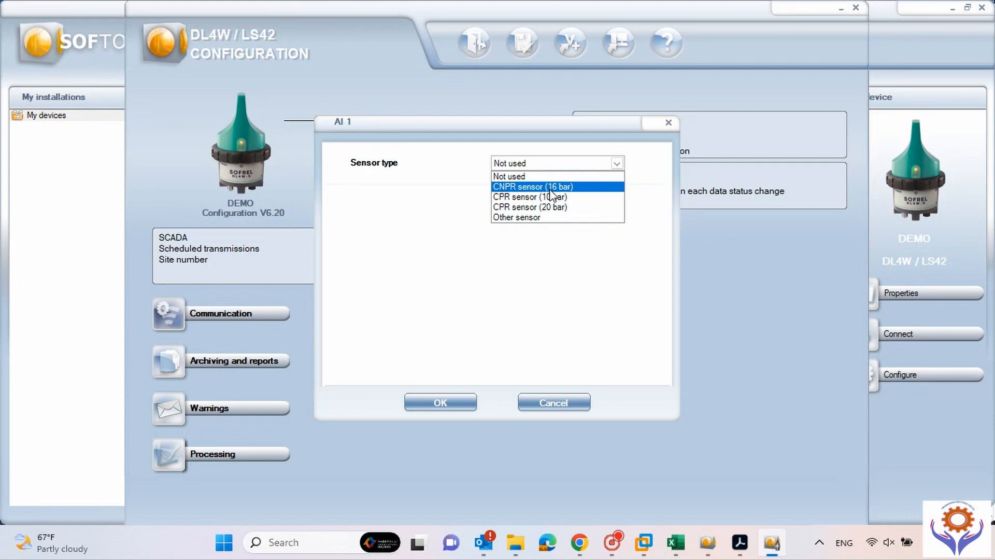
click(537, 218)
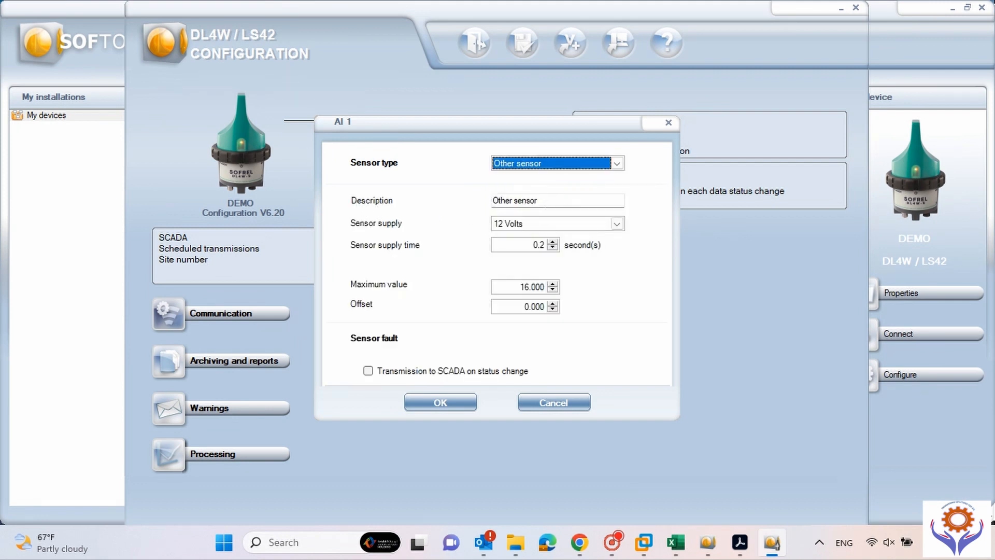
key(Tab)
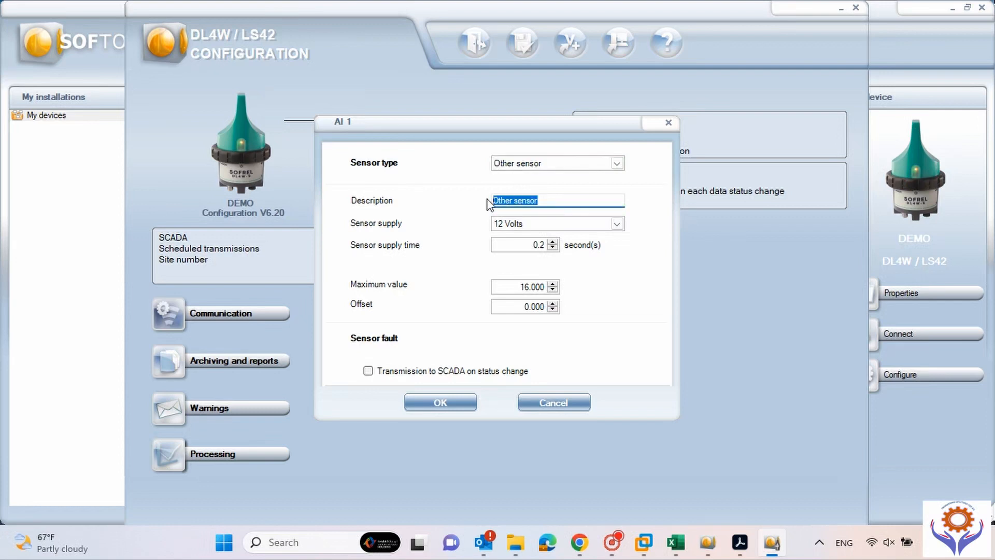
text(Prs)
key(BackSpace)
key(BackSpace)
text(ressure 1)
Keep AI 1's sensor supply at 12 Volts, set the maximum value to 10, and save.
key(Tab)
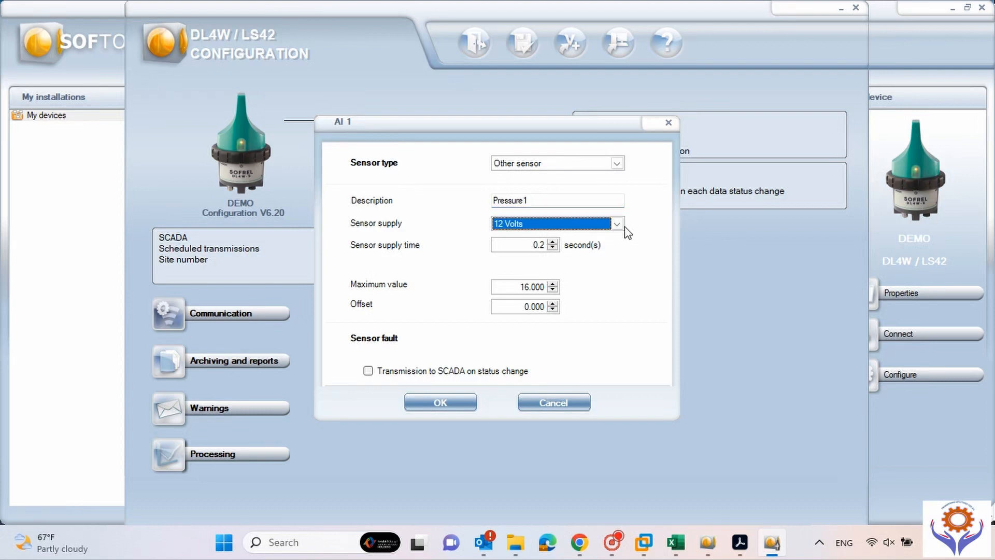
click(617, 224)
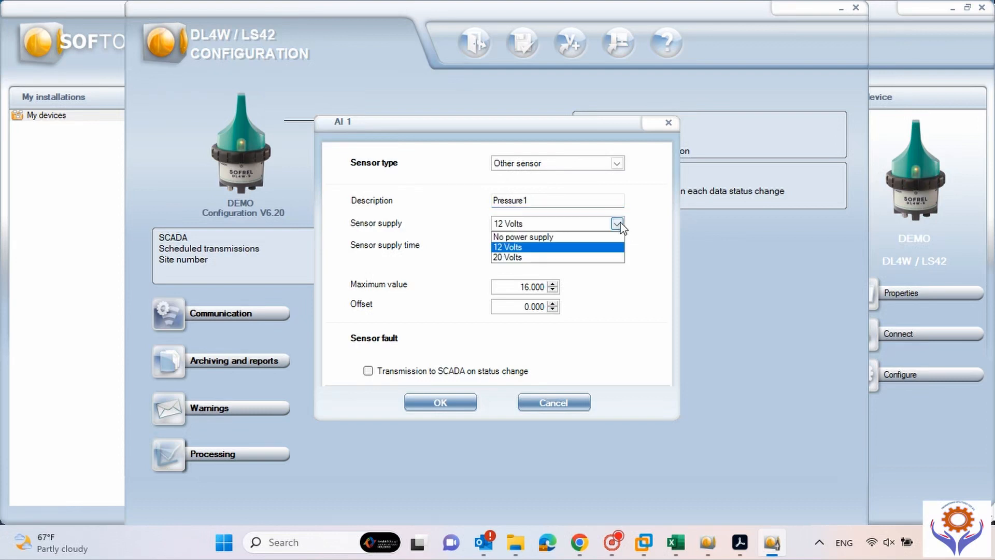
click(539, 238)
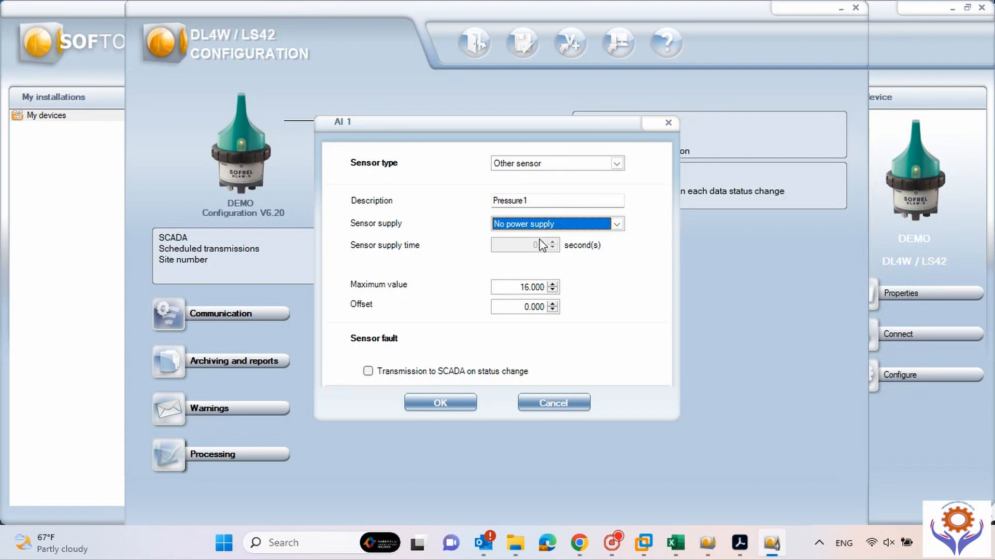
click(617, 225)
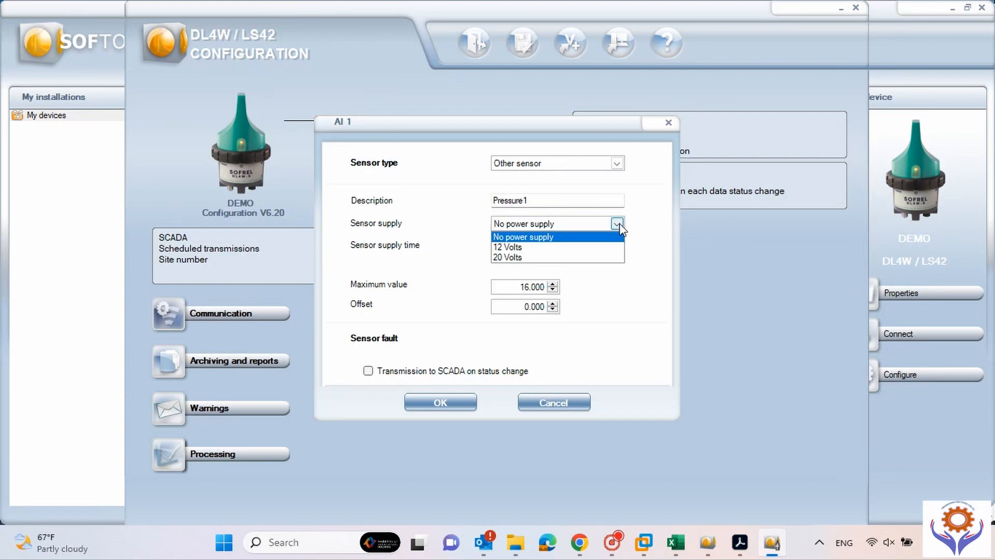
click(513, 249)
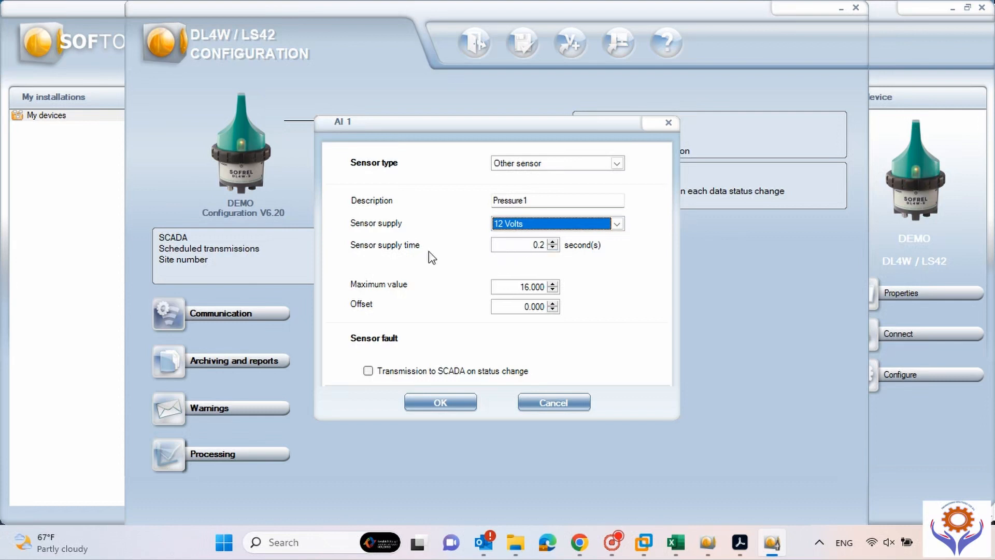
click(523, 286)
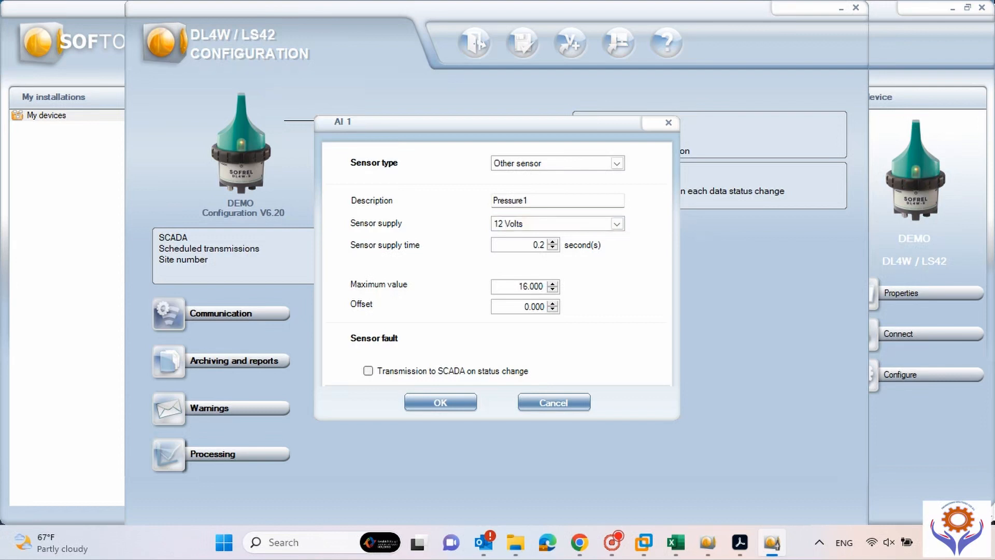
mouse_move(527, 287)
mouse_down()
mouse_move(509, 286)
mouse_move(518, 286)
mouse_up()
click(527, 286)
text(10)
click(445, 402)
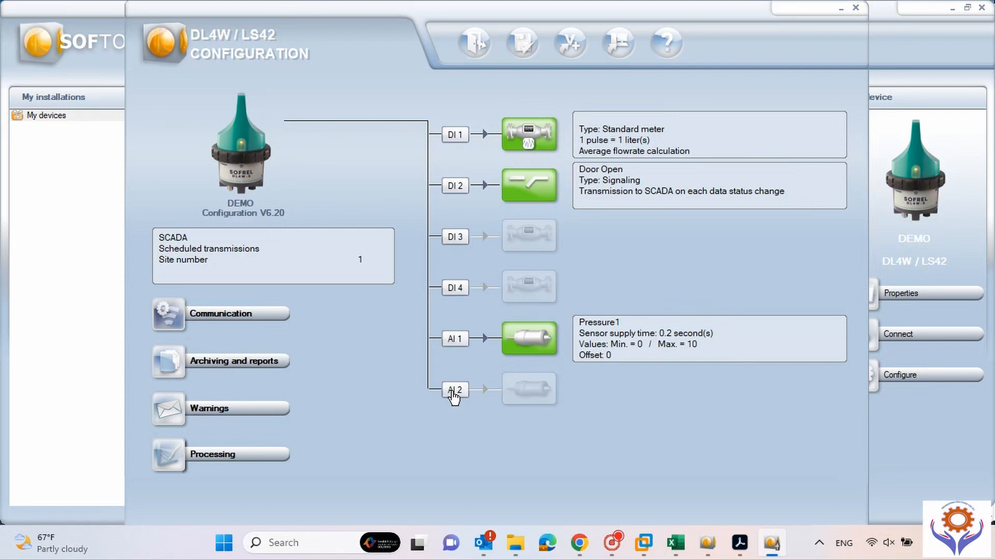
Make AI 2 an Other sensor described as 'Flow Meter'.
click(454, 394)
click(604, 163)
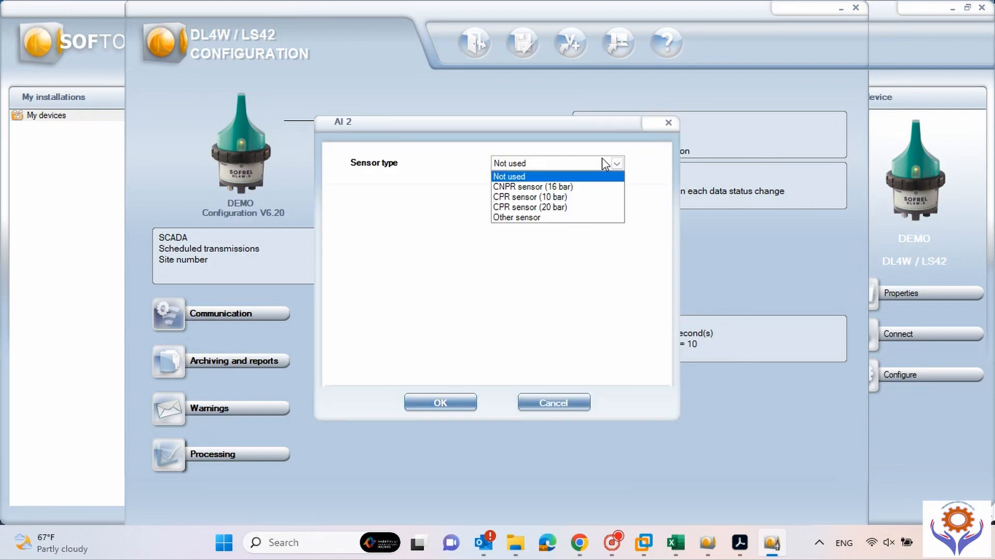
click(534, 217)
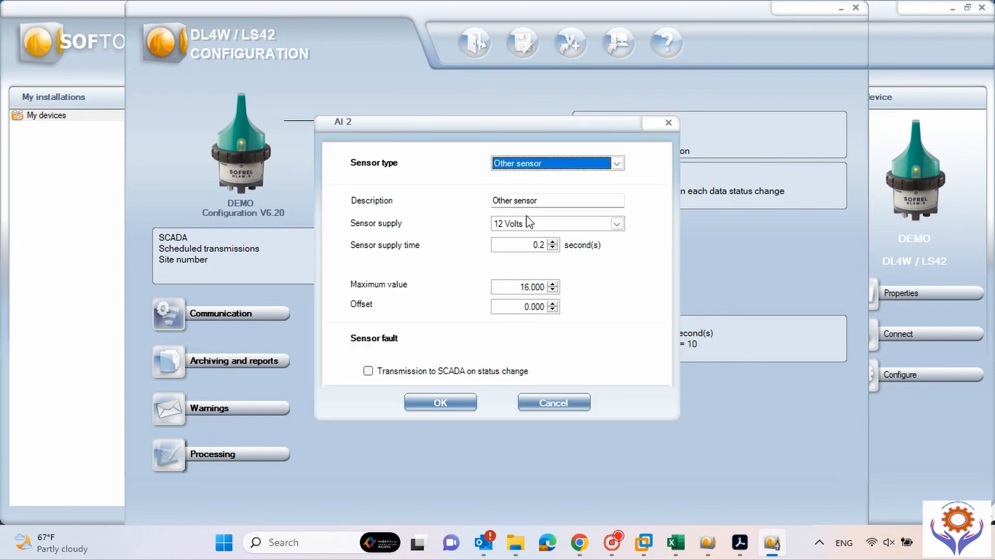
click(537, 200)
drag(537, 200, 492, 201)
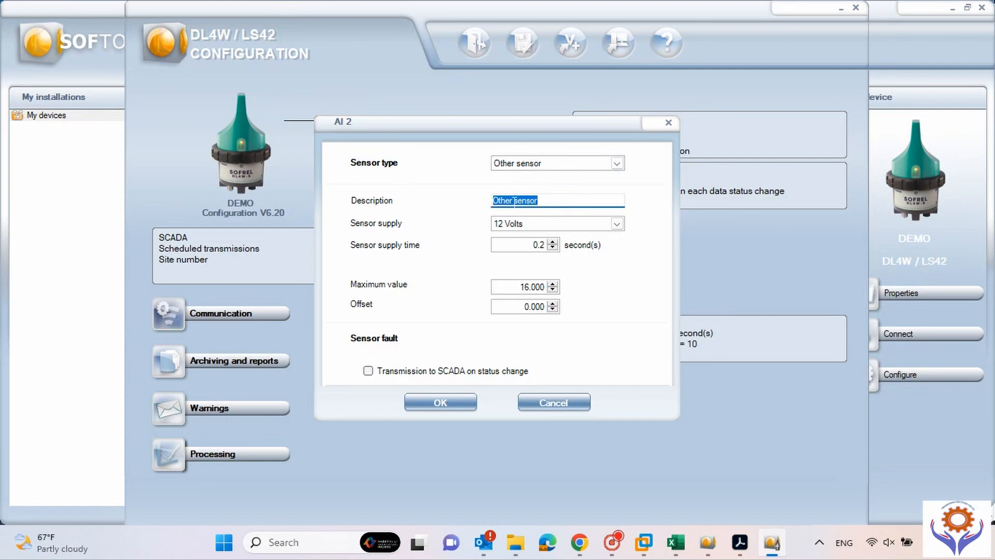
text(F;lo)
key(BackSpace)
key(BackSpace)
key(BackSpace)
text(low Meter)
Set AI 2's sensor supply to No power supply and its maximum value to 600.
click(616, 223)
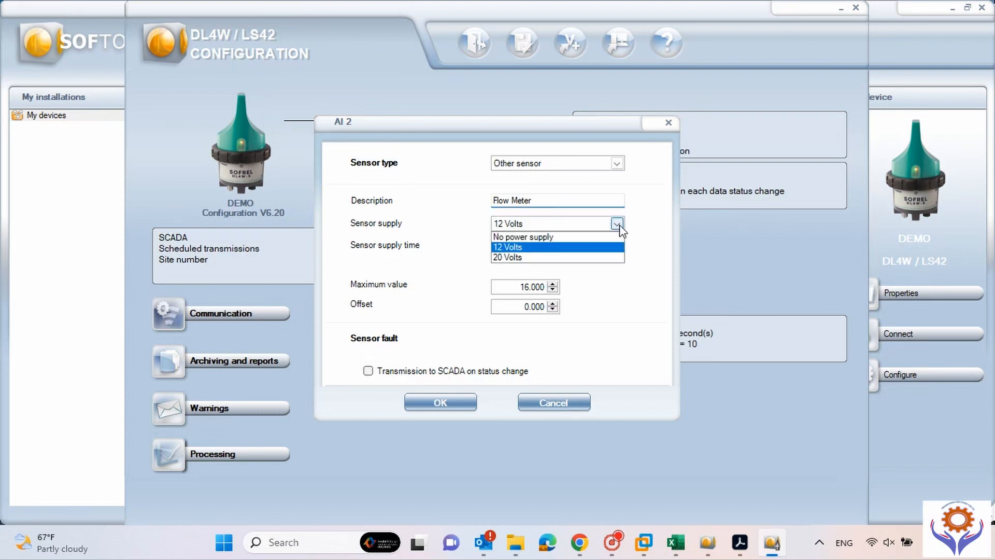
click(550, 238)
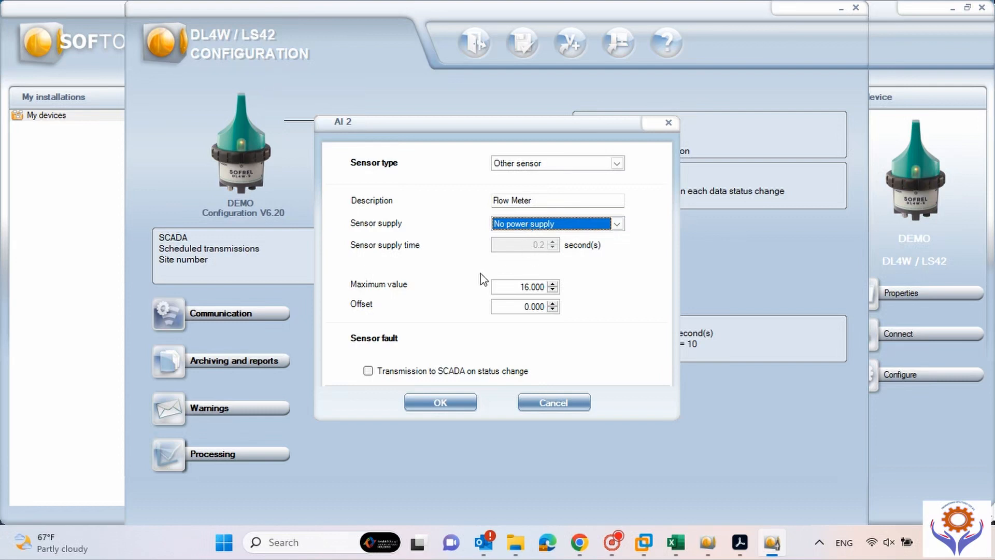
double_click(527, 287)
click(528, 286)
drag(528, 286, 516, 286)
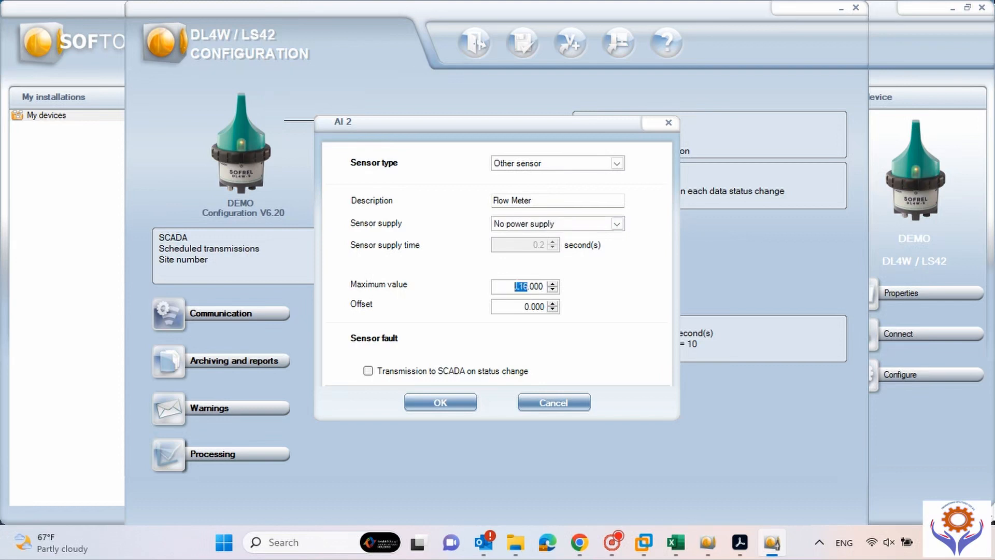
text(600)
Confirm the AI 2 Flow Meter sensor settings with OK.
click(438, 407)
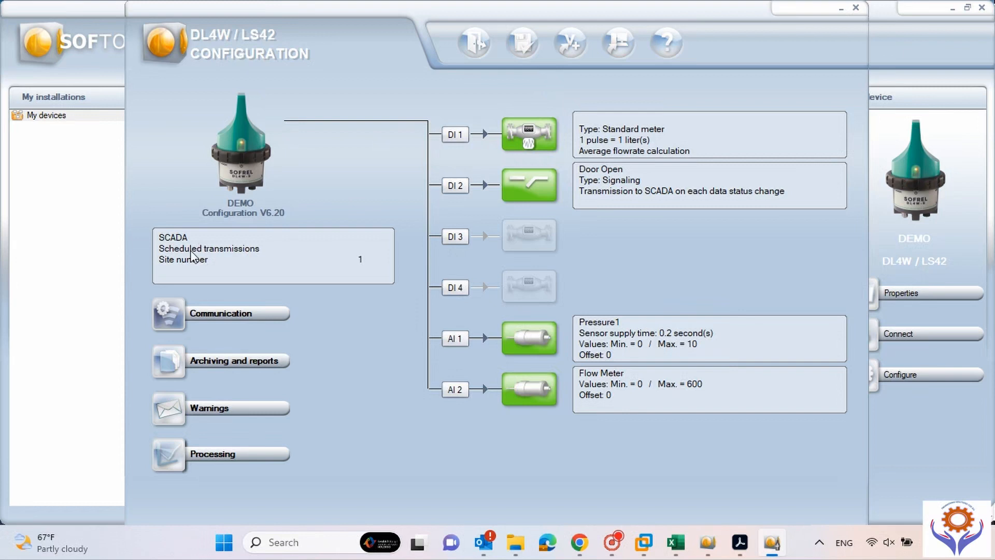
In Communication to PC, set the site number to 123 and turn communication off.
click(176, 322)
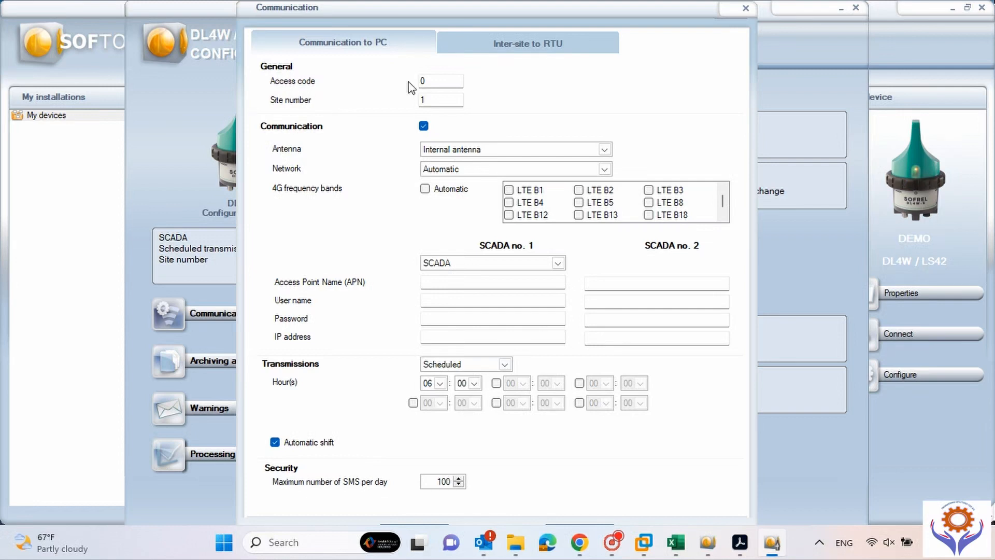
click(440, 81)
click(424, 100)
text(23)
click(425, 127)
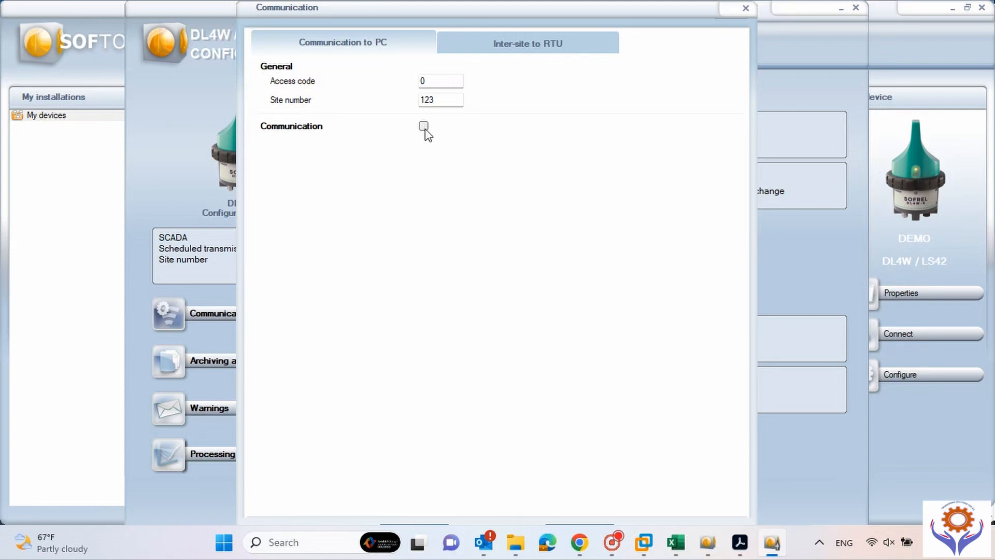
click(424, 128)
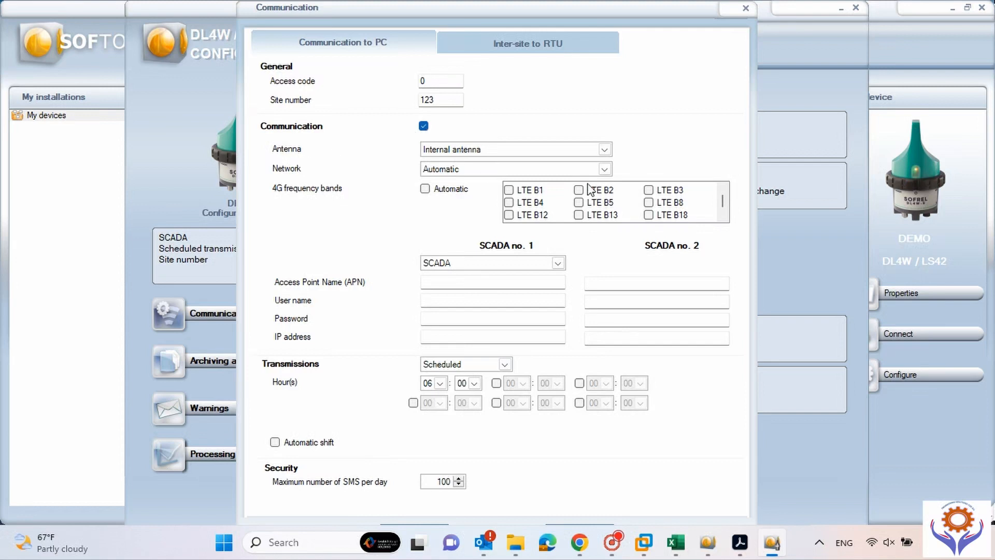
click(604, 150)
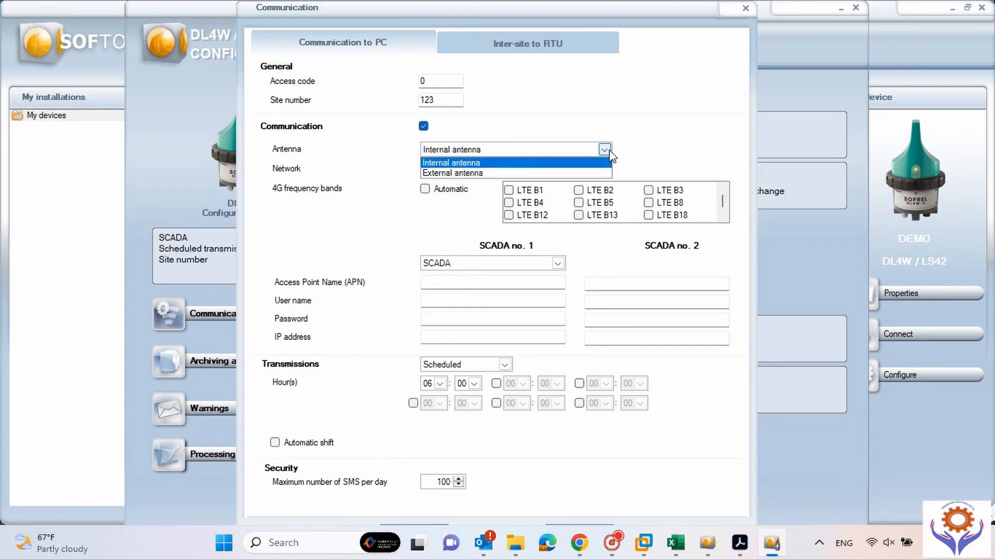
click(477, 163)
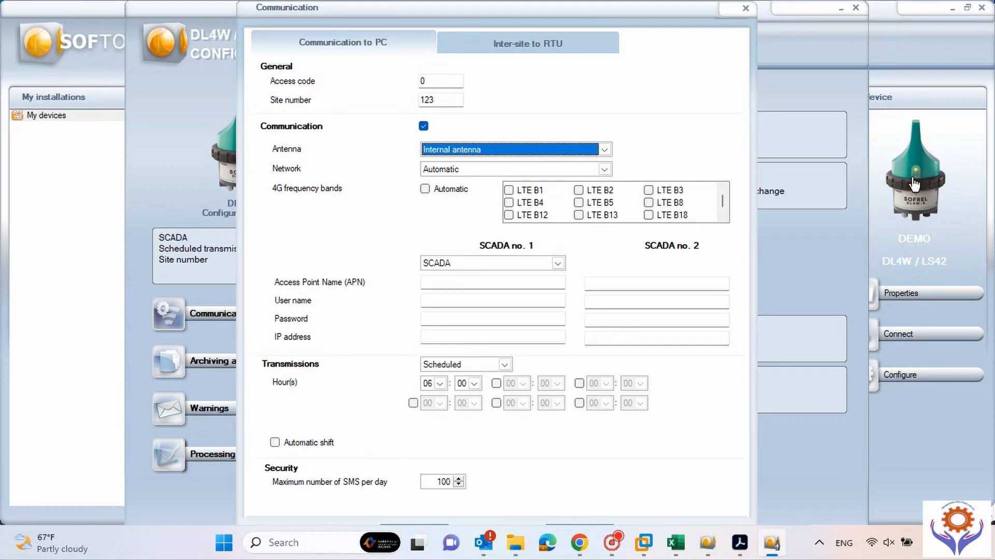
click(604, 150)
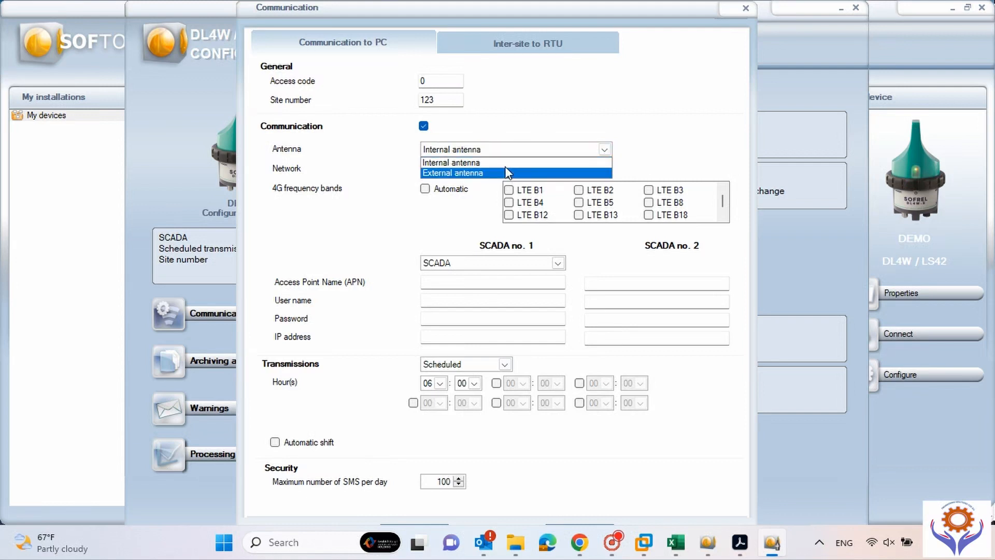
click(509, 163)
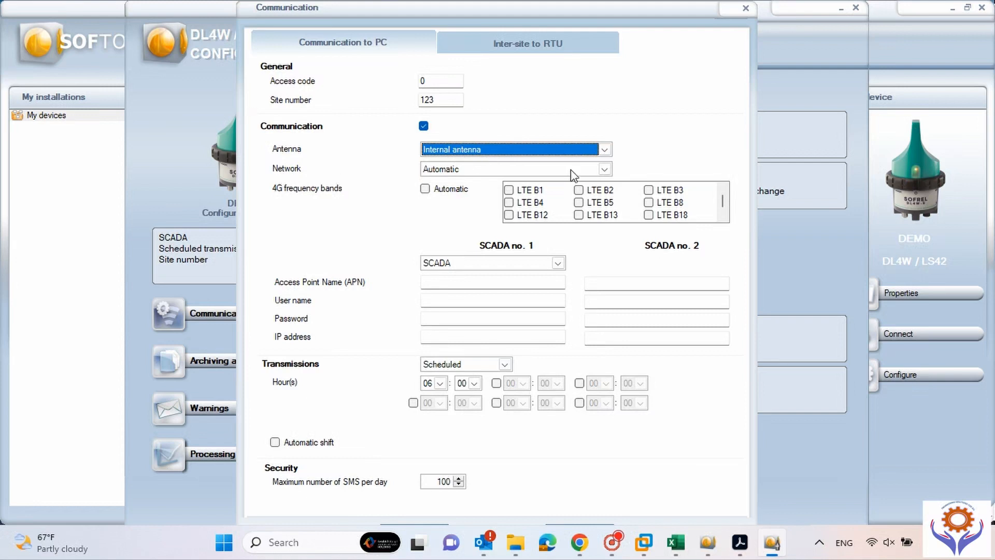
click(606, 169)
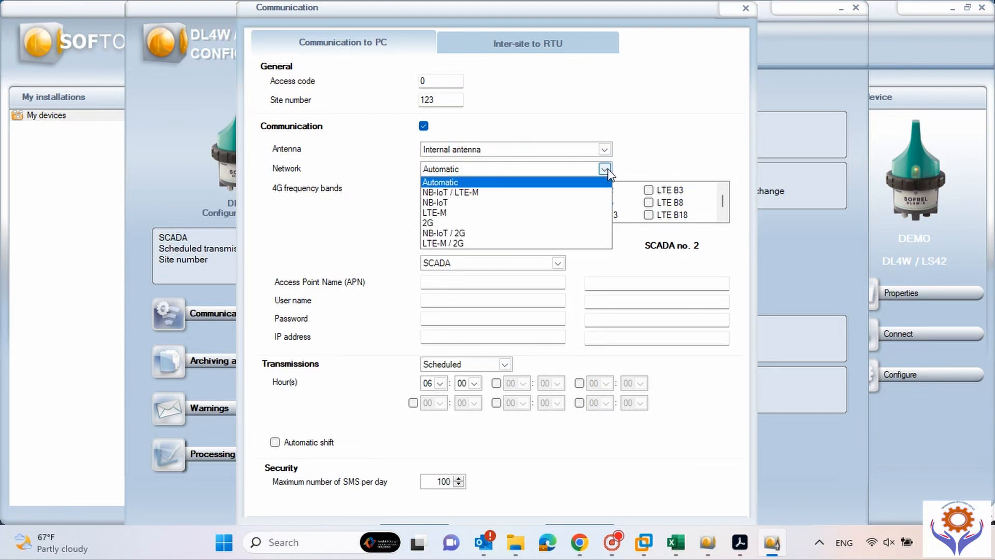
click(474, 179)
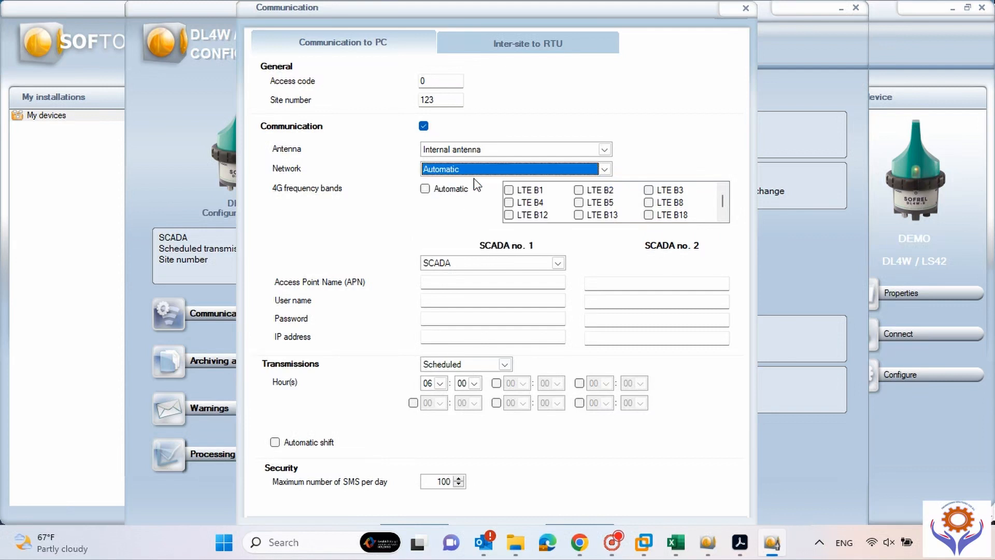
click(607, 170)
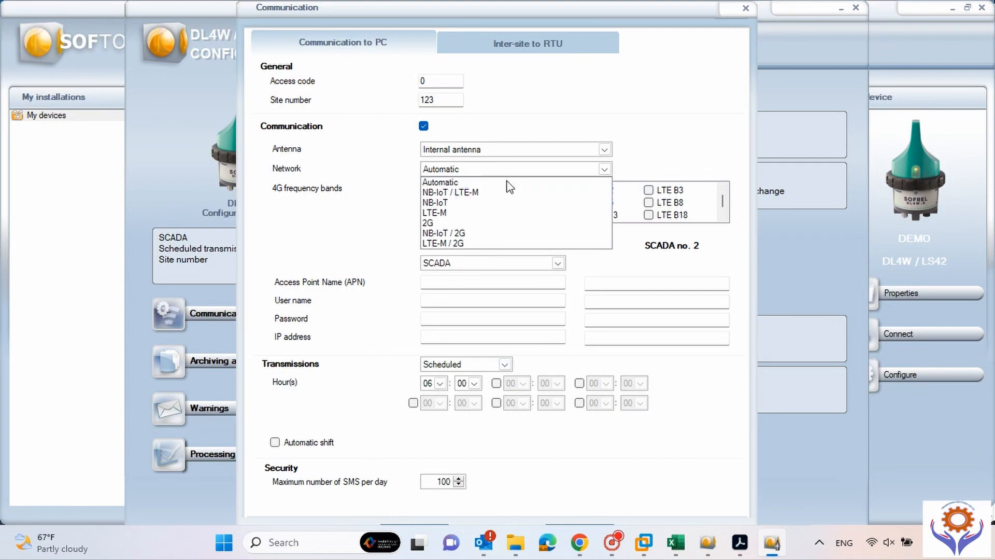
click(449, 184)
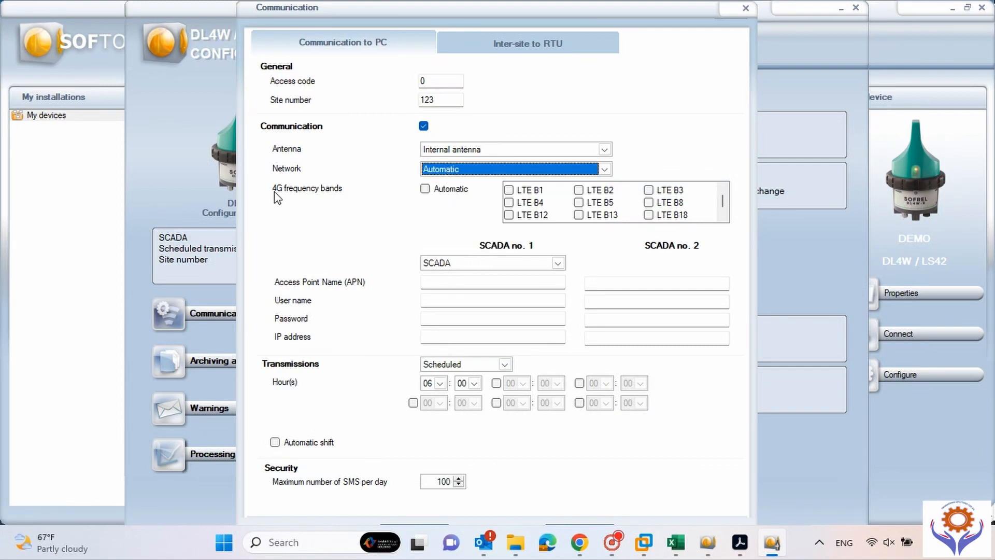
Try automatic 4G band selection, dismiss the warning, and revert to manual bands.
click(429, 190)
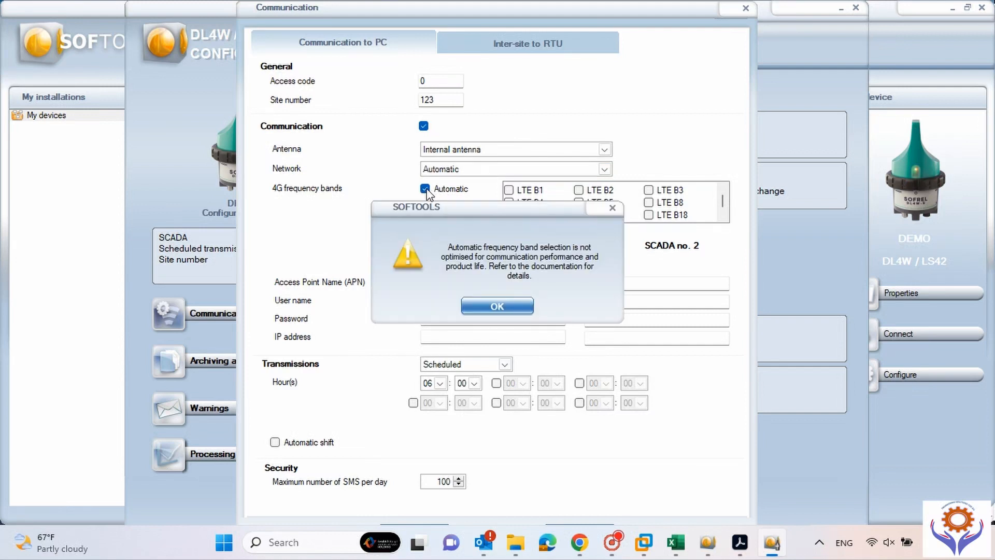
click(611, 209)
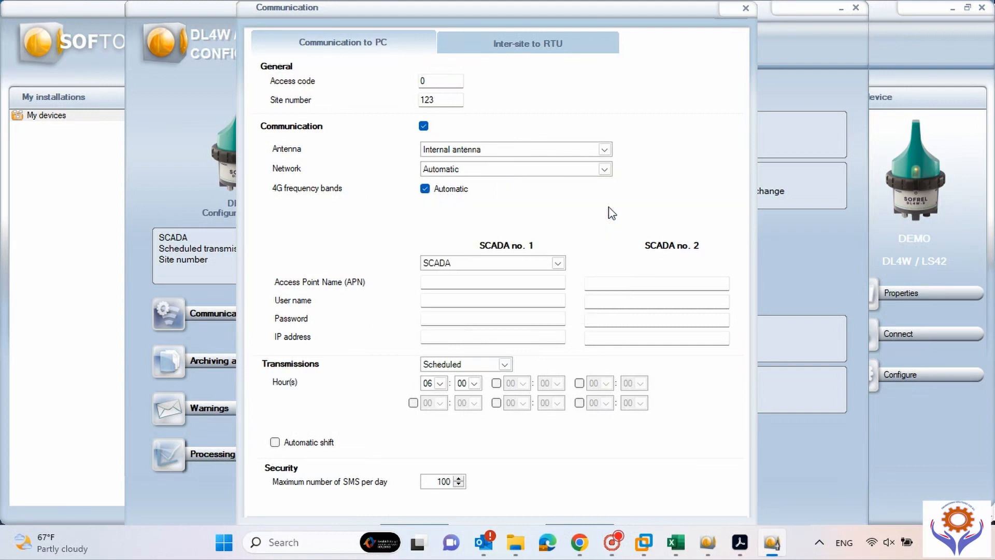
click(426, 190)
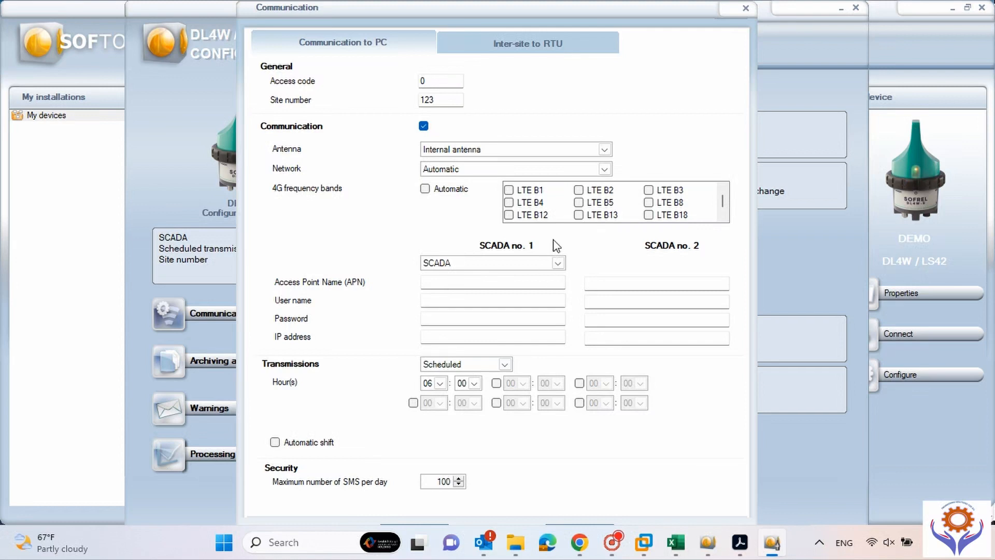
click(558, 262)
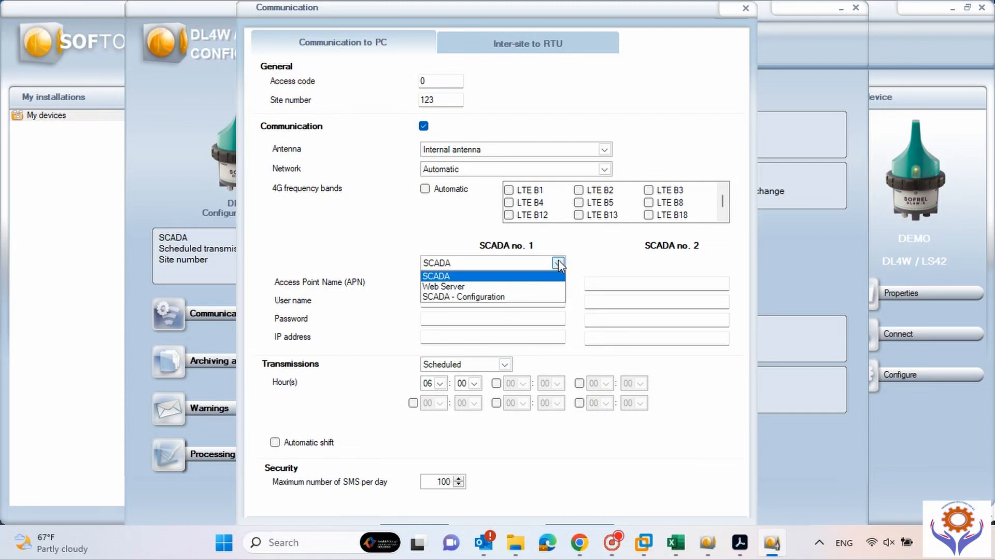
Choose SCADA as SCADA no. 1's destination and enter AUTOMATION as its access point name.
click(435, 275)
click(434, 282)
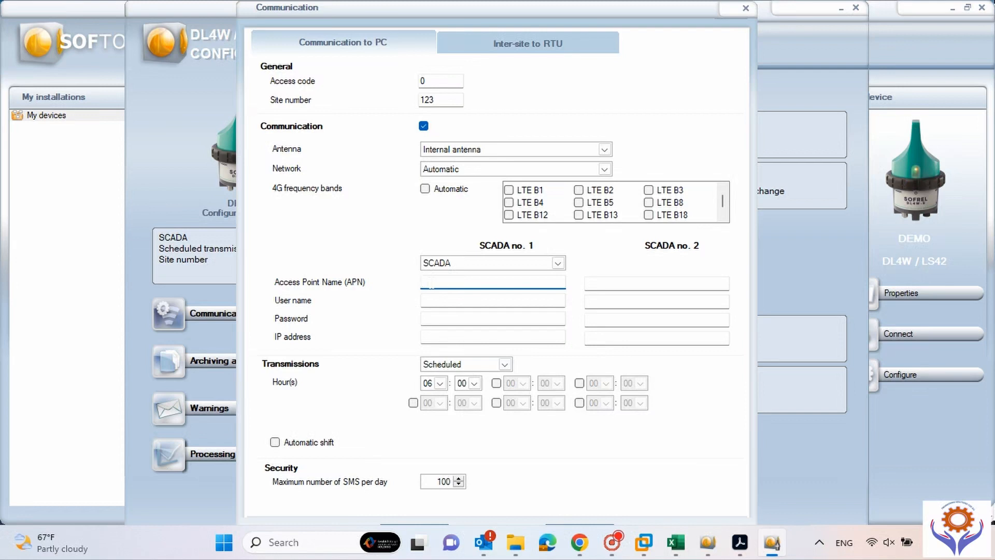
text(AUTOMATION)
double_click(475, 283)
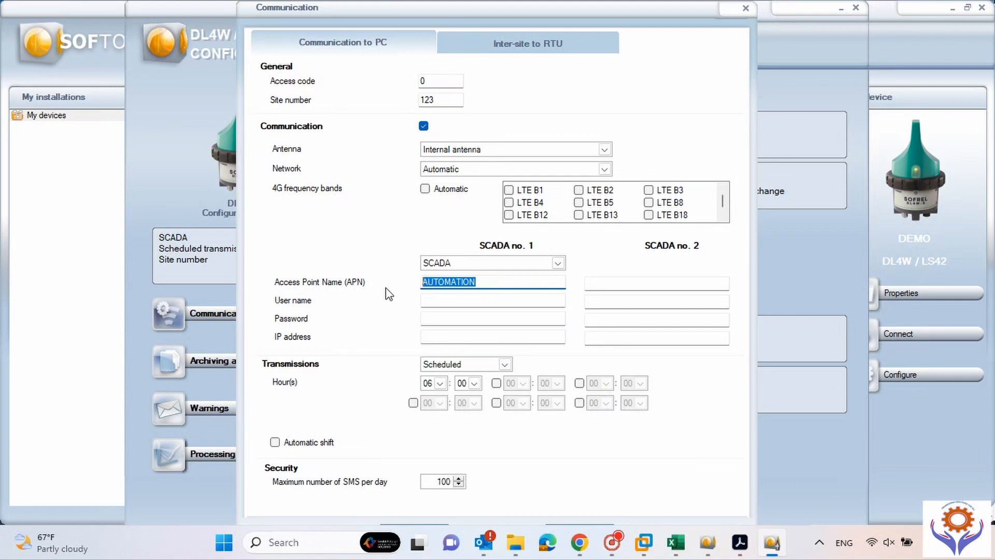
click(498, 286)
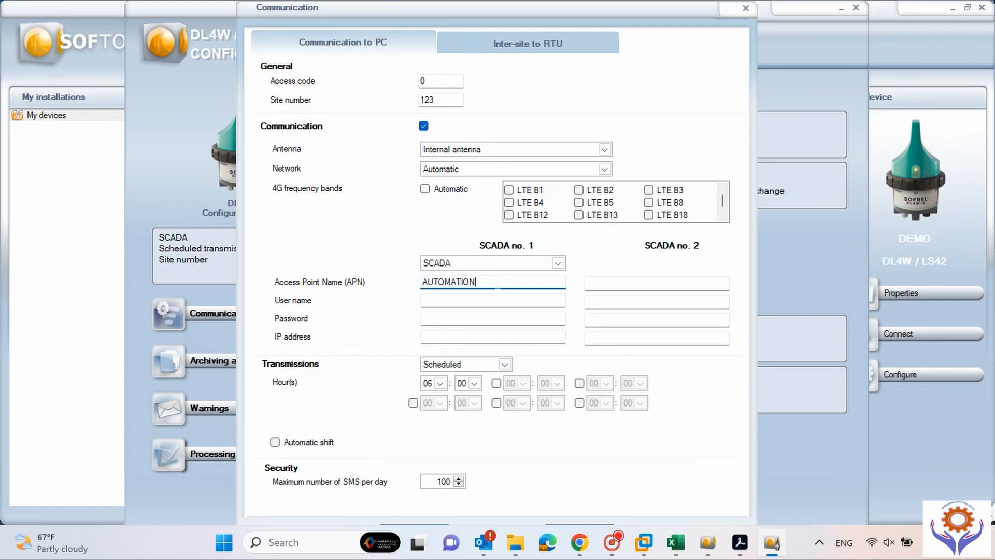
double_click(491, 286)
key(End)
key(Tab)
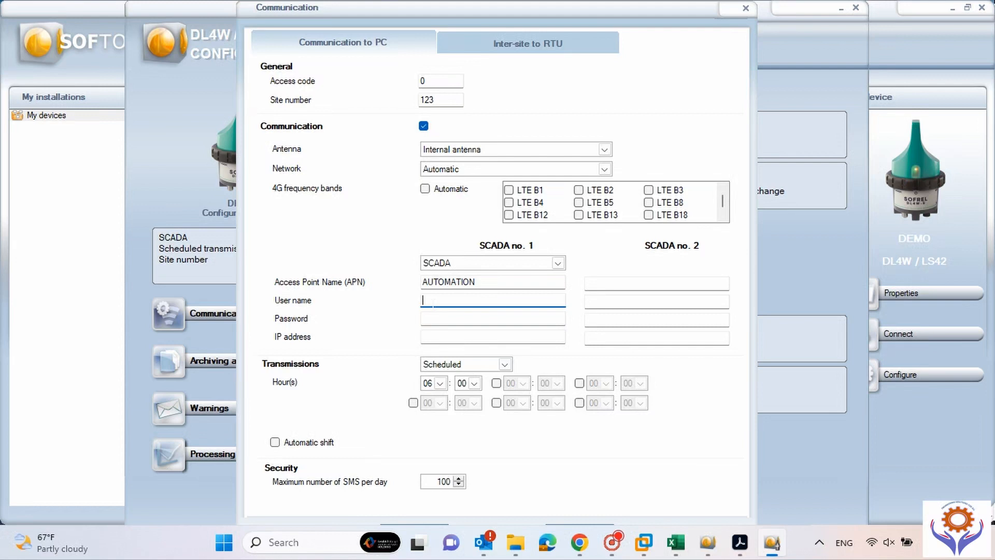
Enter SCADA no. 1's login user name and password, and type IP address 192.168.1.10.
key(Tab)
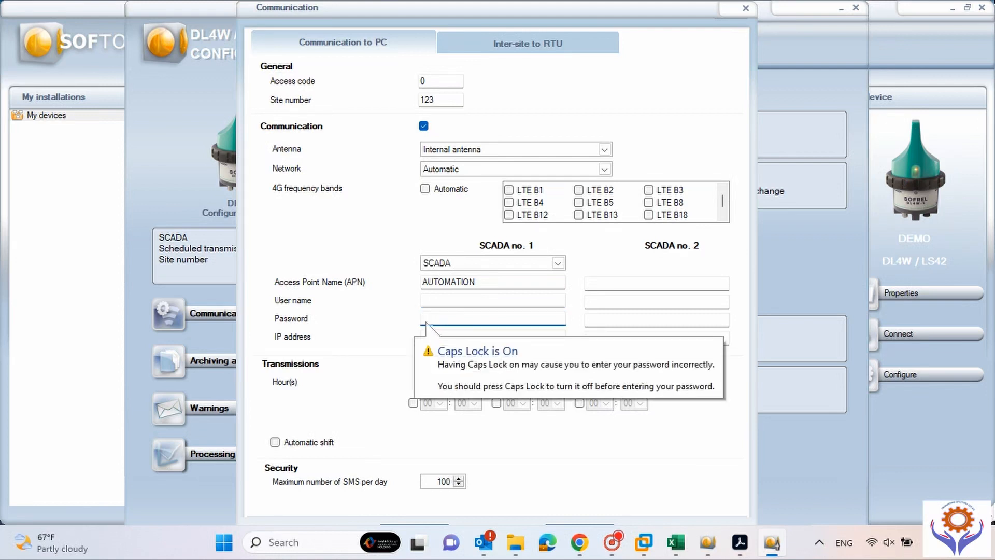
key(Tab)
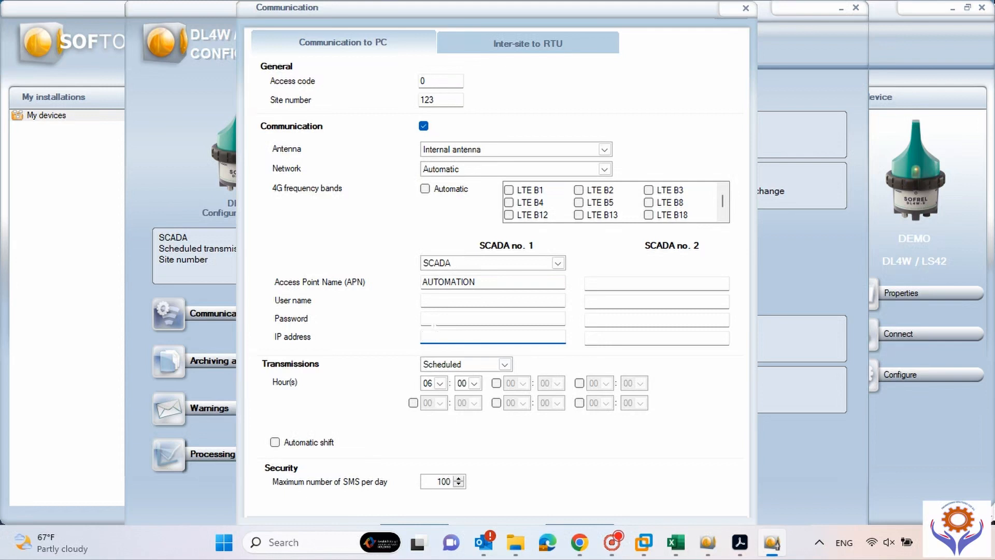
click(429, 300)
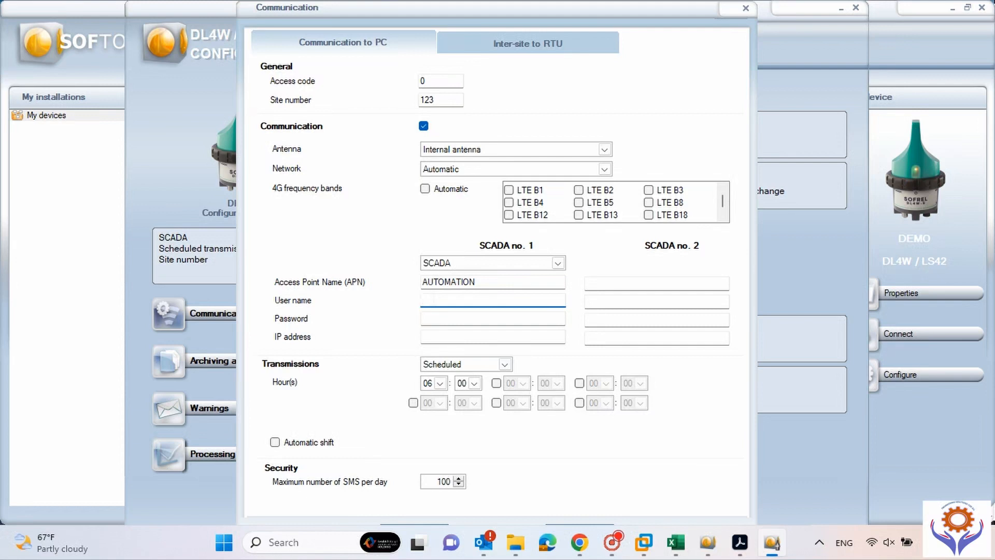
text(iICS)
click(425, 323)
text(1234)
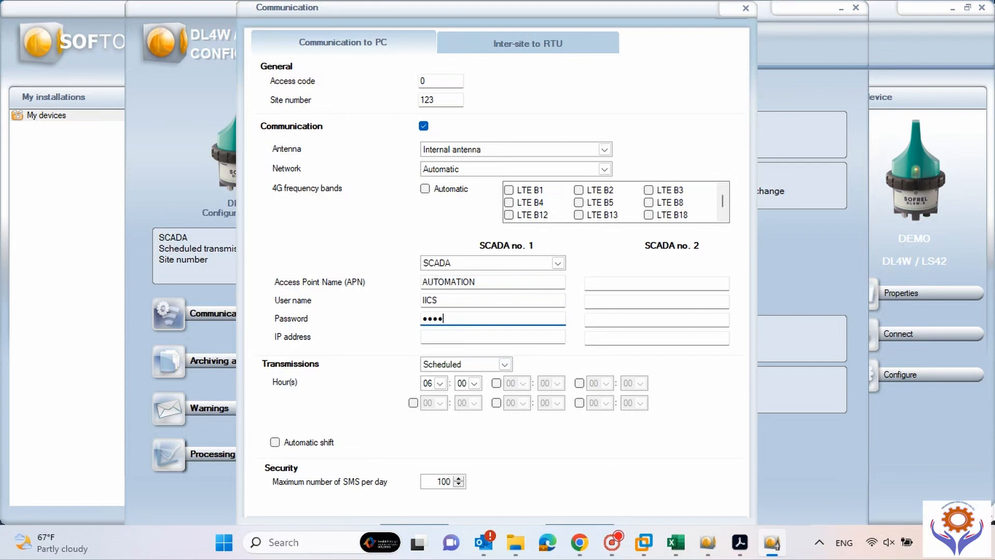
click(493, 336)
text(192.168.1)
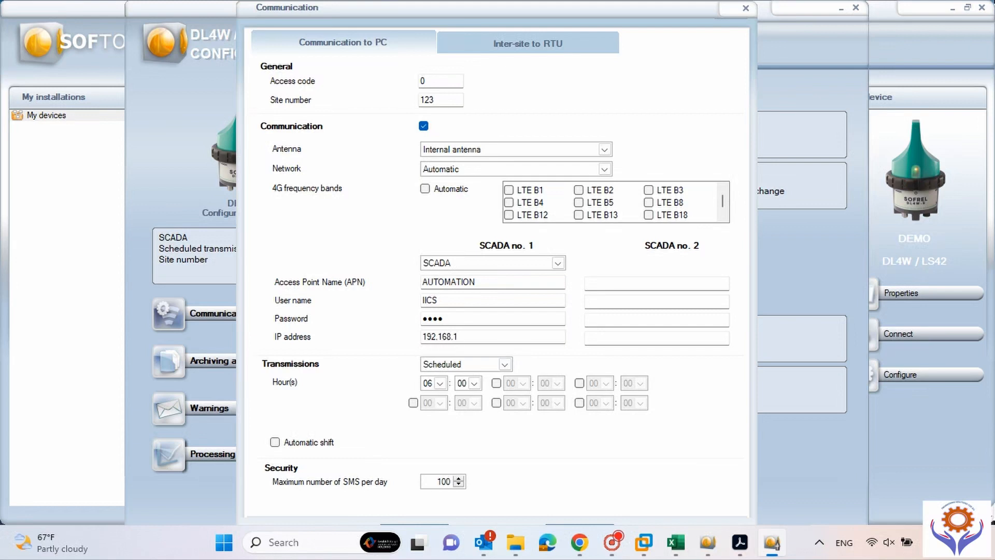
text(.10)
Keep SCADA no. 1 set to SCADA and leave transmissions on Scheduled.
click(557, 265)
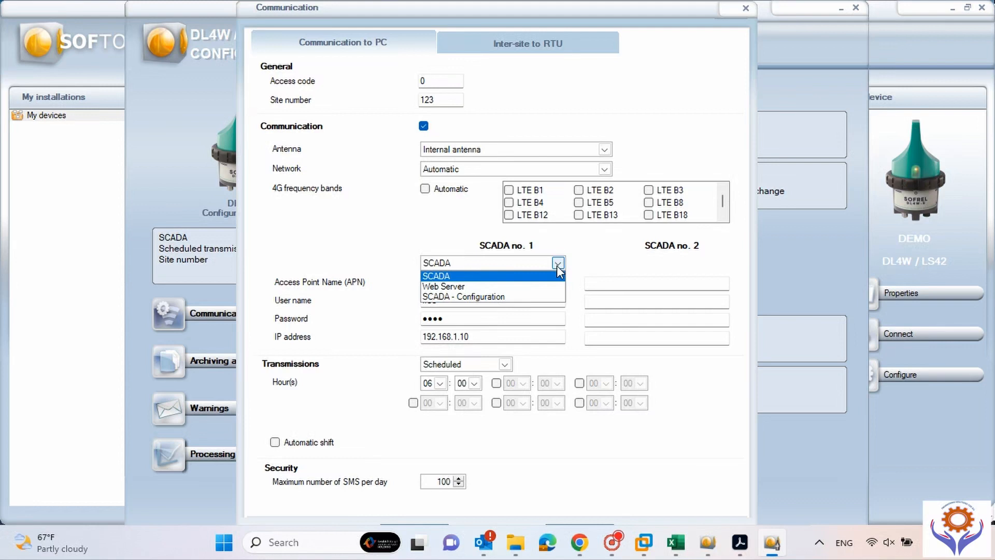
click(579, 254)
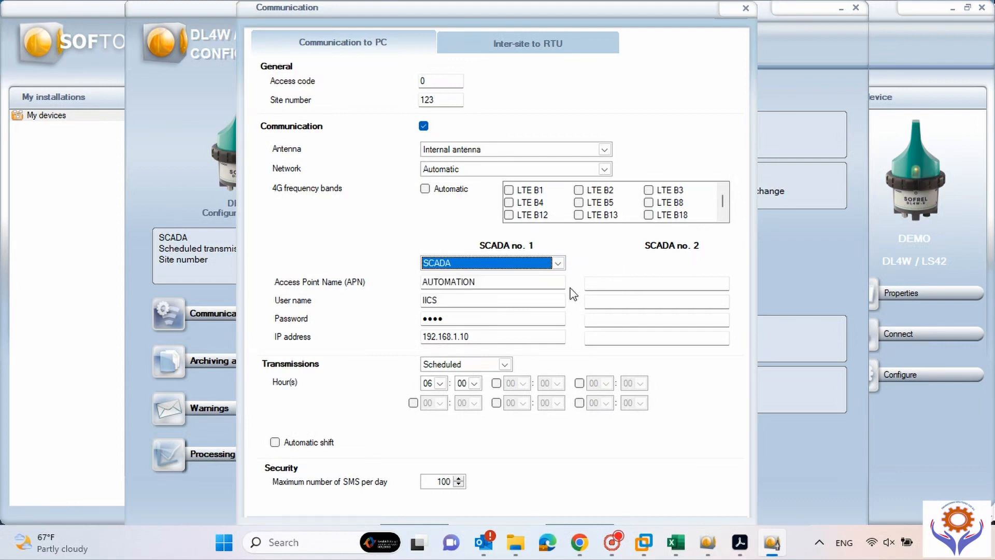
click(585, 283)
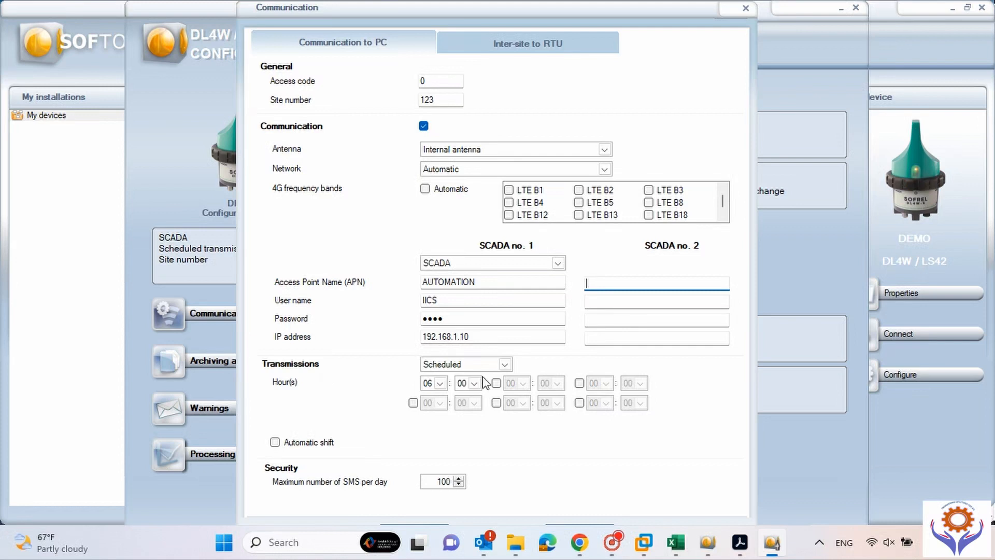
click(505, 365)
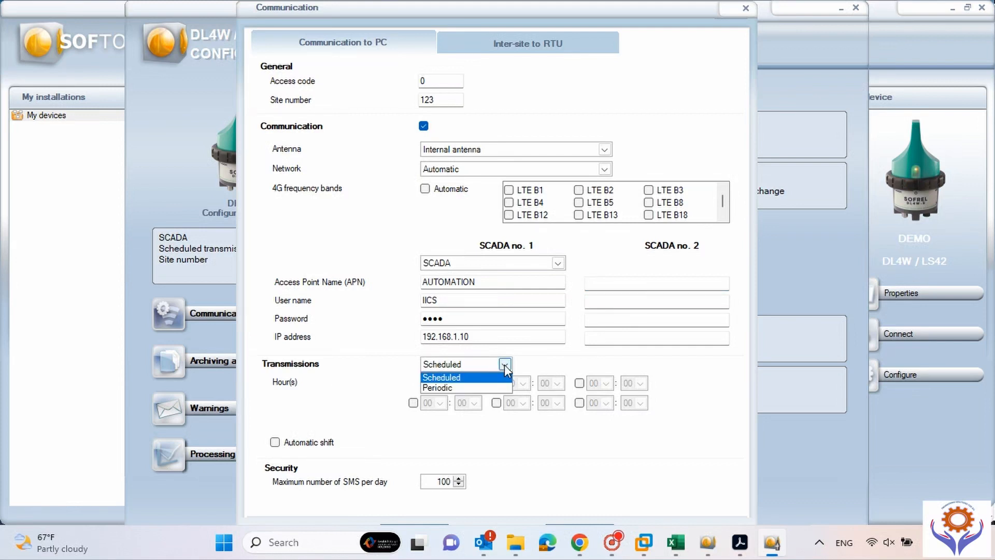
click(466, 377)
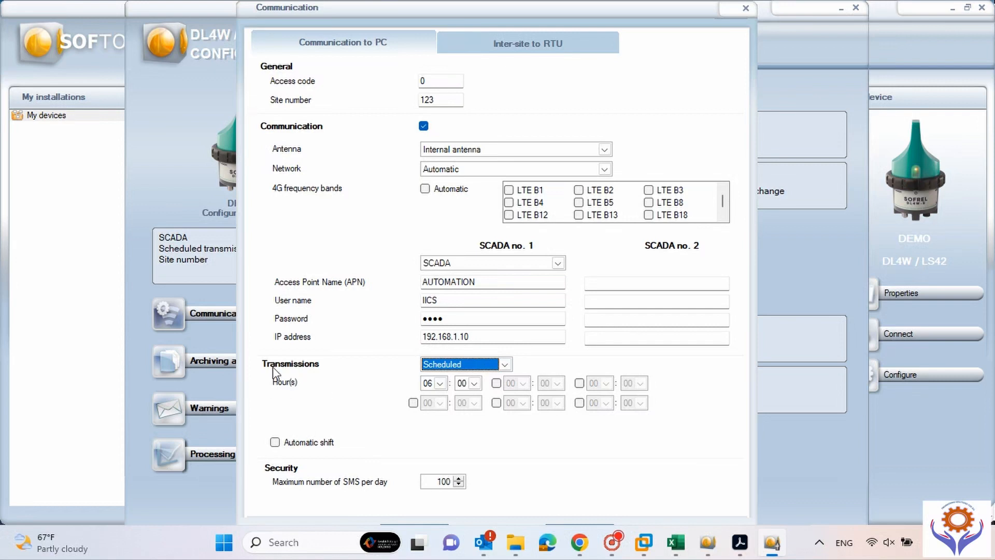
Enable the second and third transmission slots at 09:00 and 20:00.
click(441, 383)
click(442, 383)
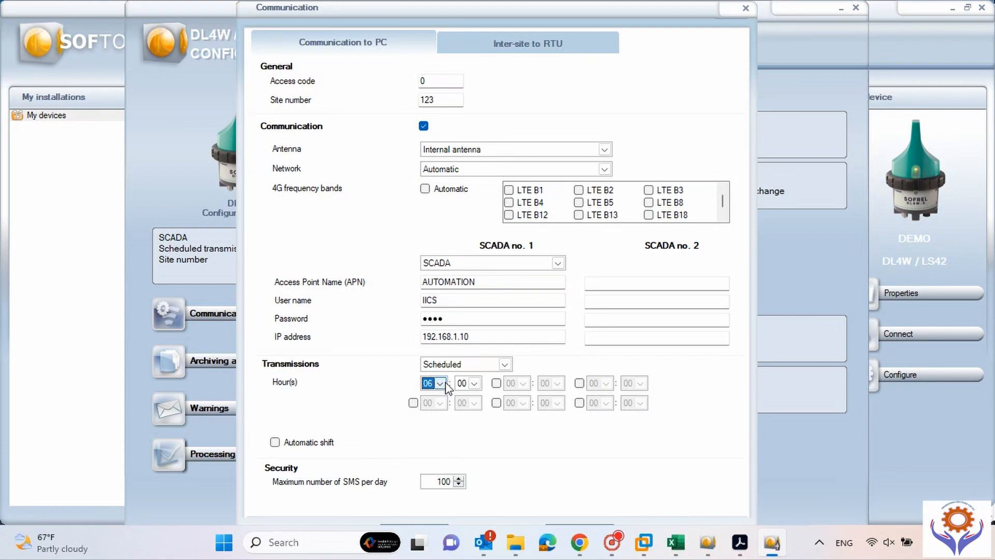
click(496, 383)
click(522, 384)
drag(526, 418, 527, 429)
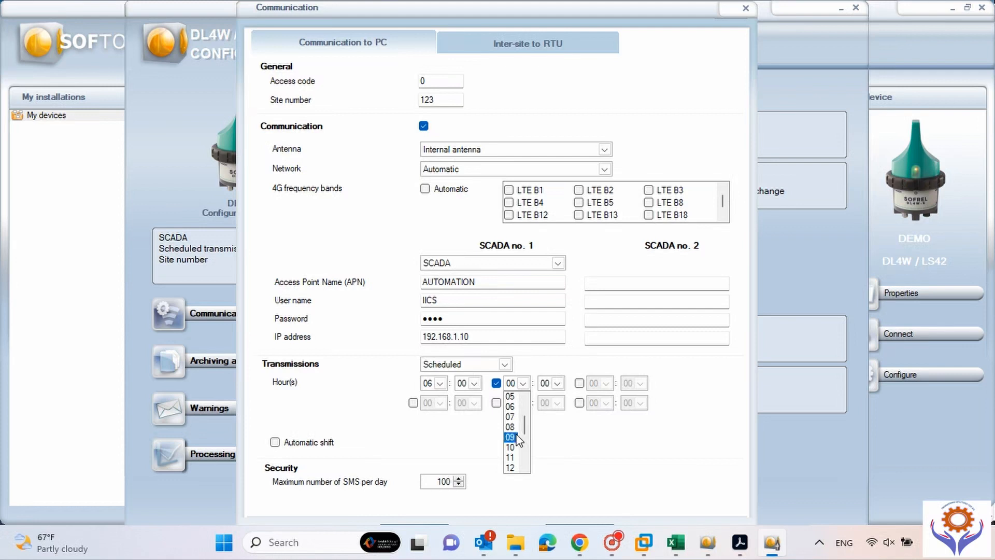
click(513, 438)
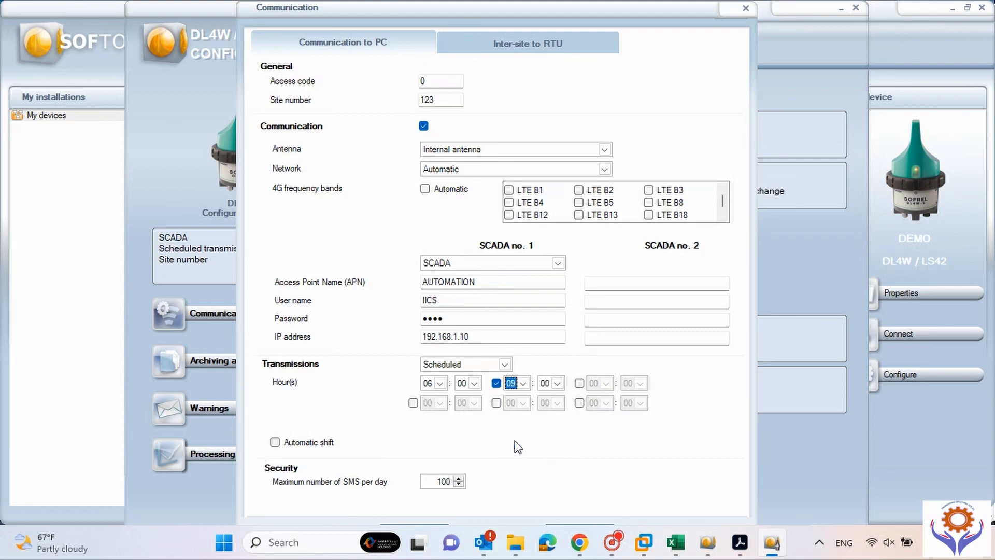
click(580, 384)
click(606, 384)
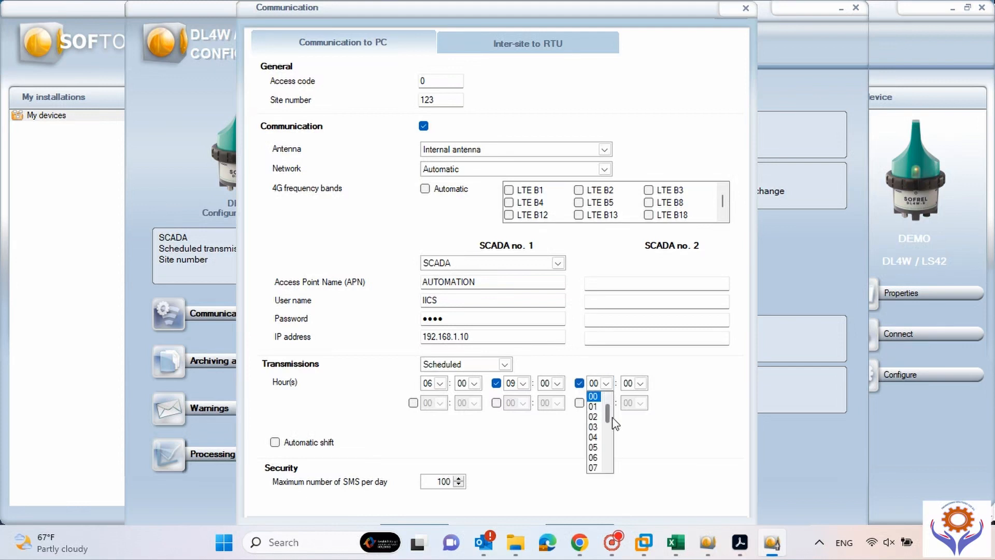
drag(609, 415, 609, 463)
click(593, 437)
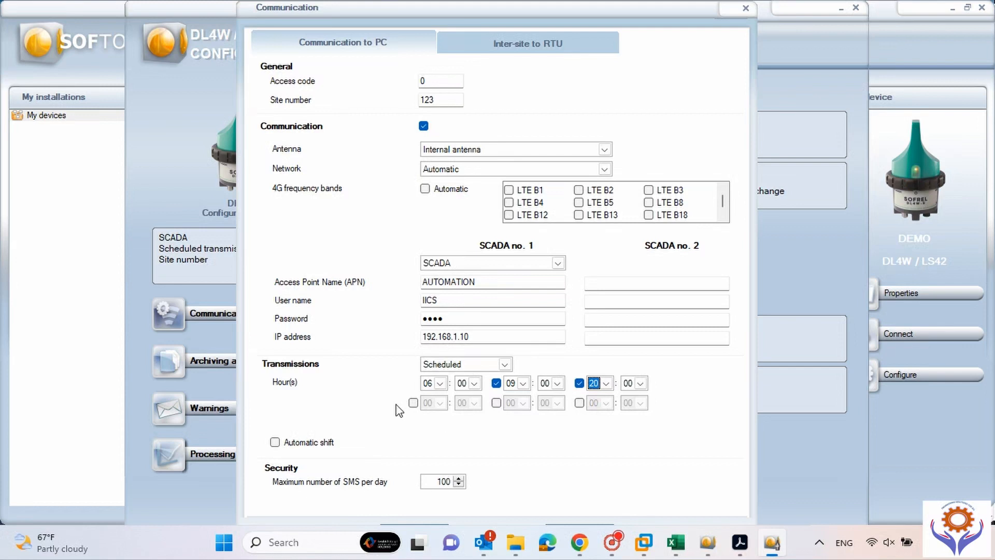
click(505, 364)
Switch transmissions to Periodic with a 4-hour period and turn on Automatic shift.
click(460, 388)
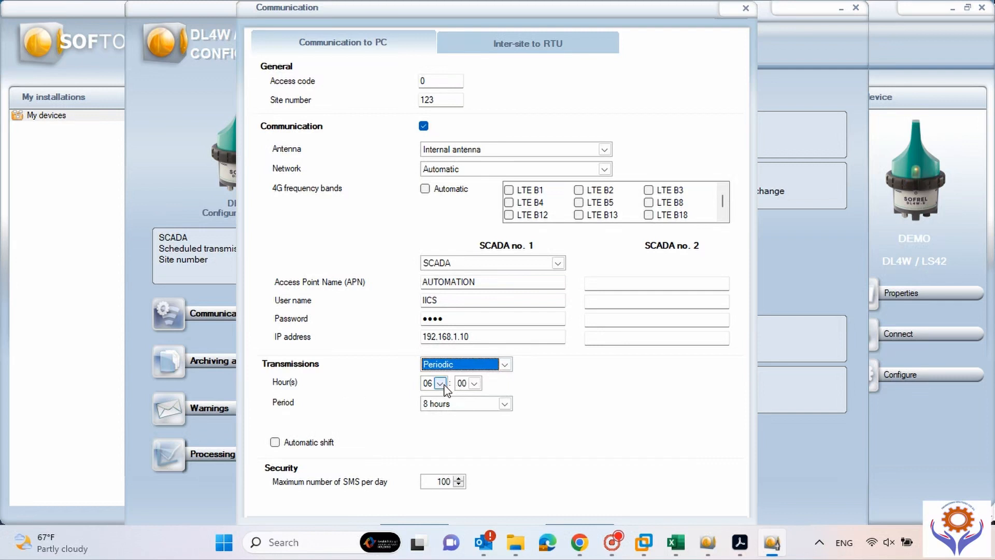
click(505, 404)
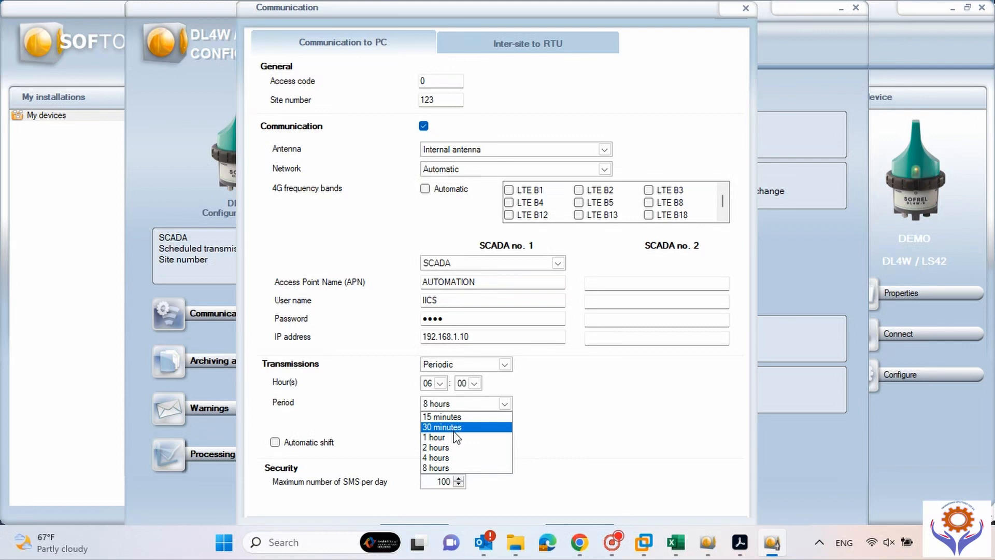
click(455, 448)
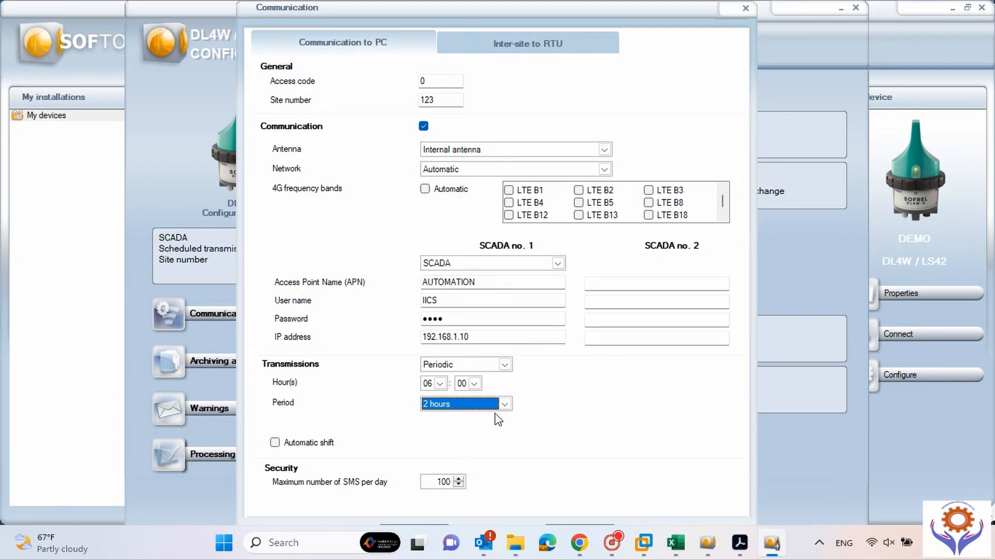
click(504, 404)
click(450, 453)
click(276, 444)
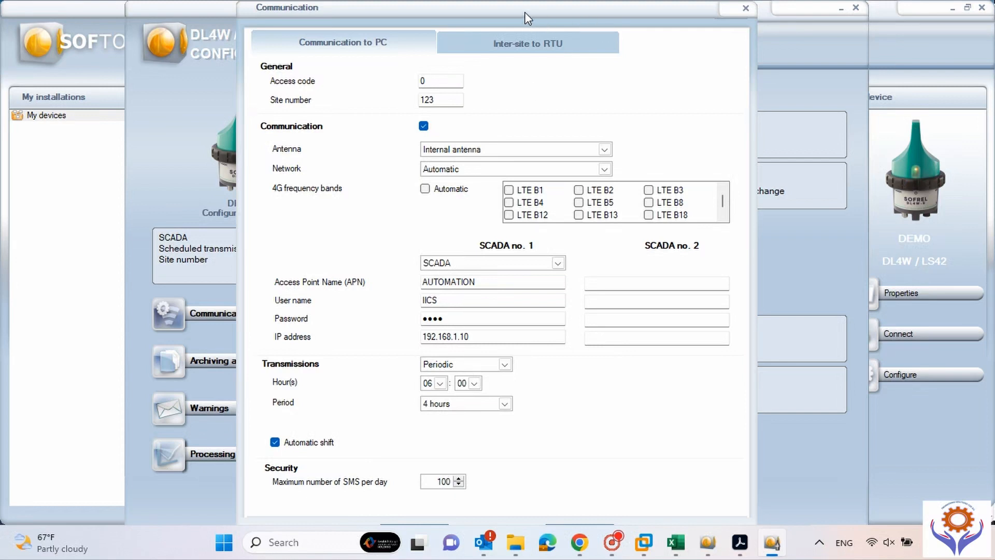
Check the Inter-site to RTU tab, enable automatic 4G band selection, and apply the communication settings.
drag(527, 17, 512, 2)
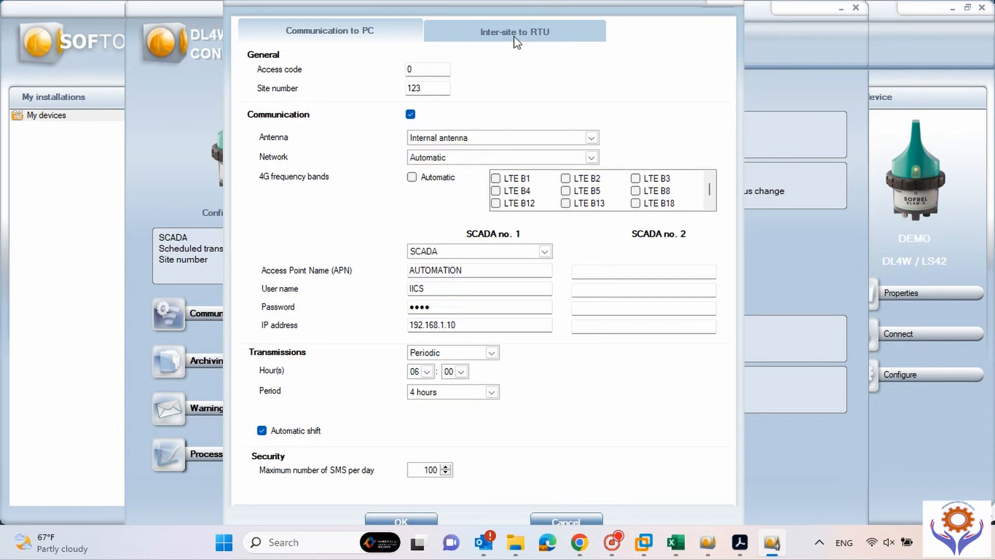
click(495, 41)
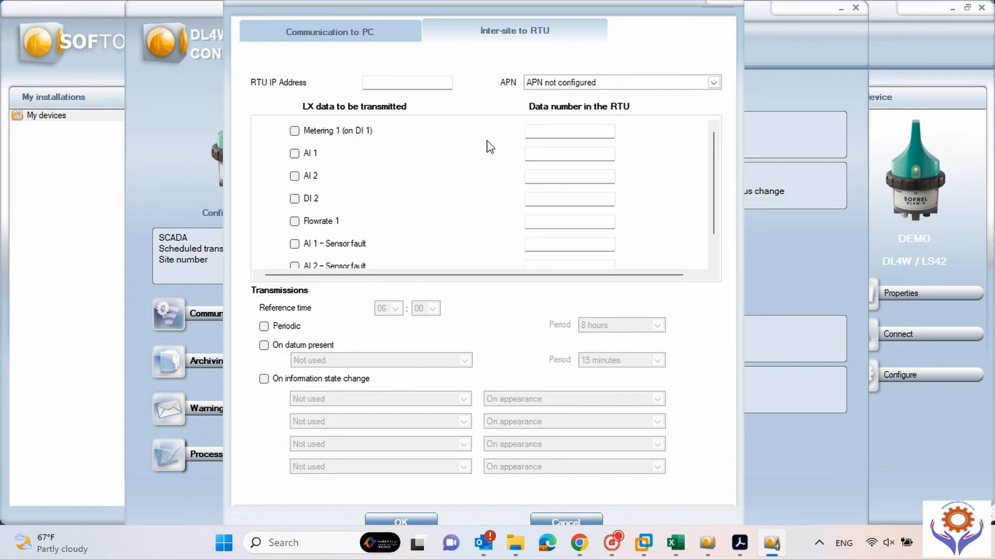
click(369, 33)
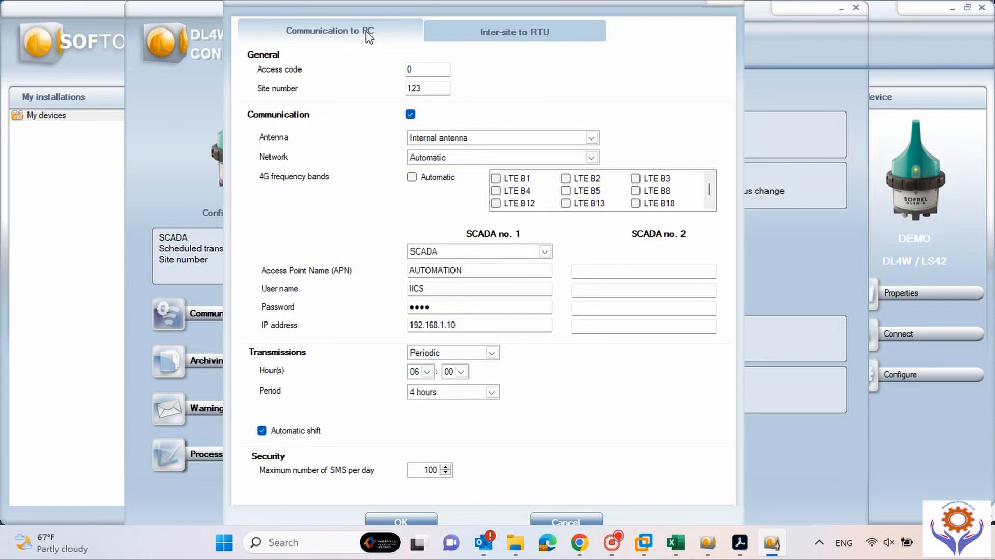
mouse_move(424, 531)
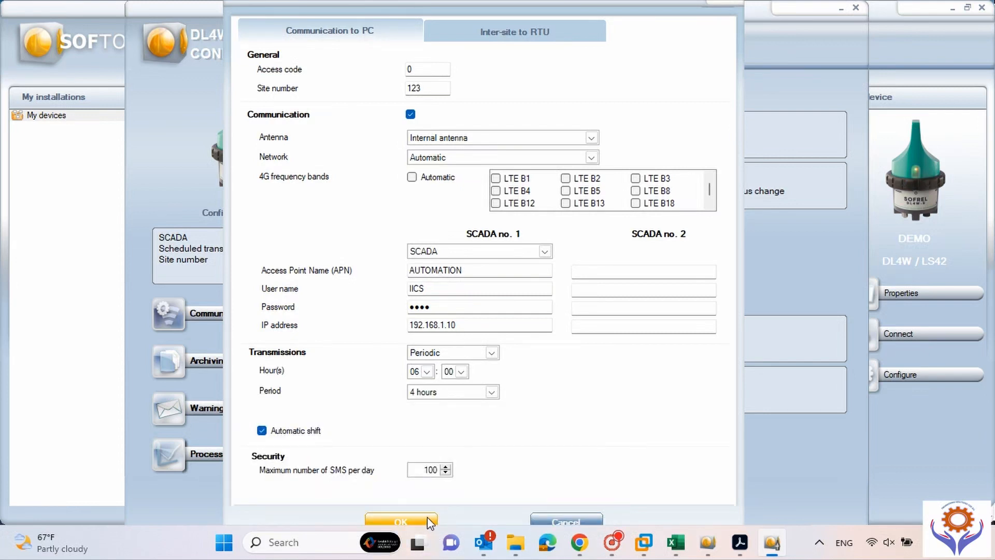
click(427, 517)
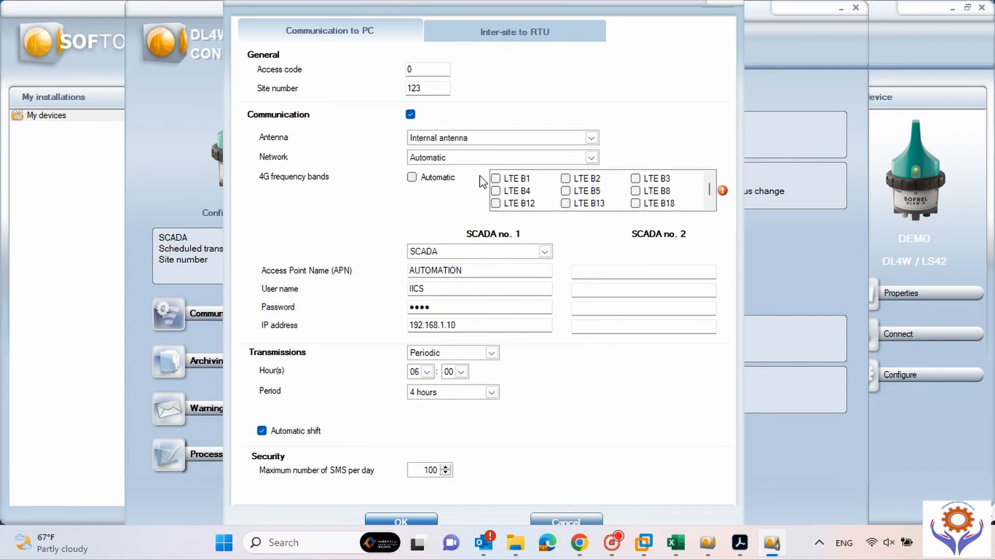
click(412, 177)
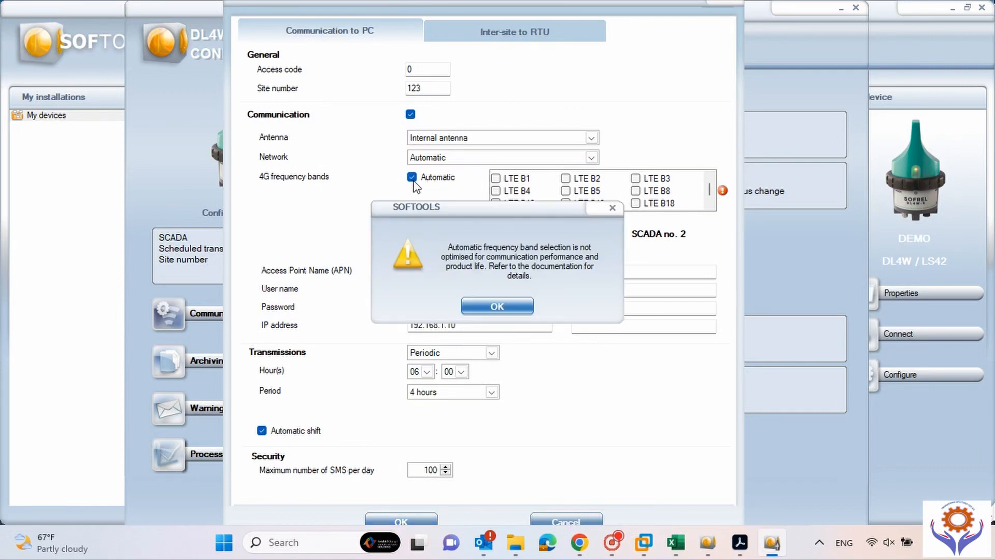
click(492, 307)
click(413, 519)
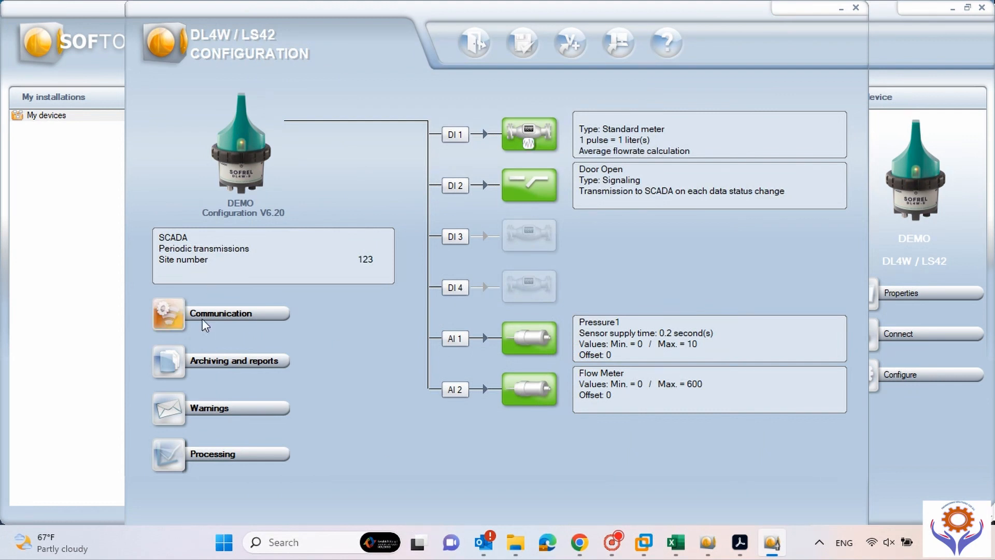
Keep meter and AI archiving at 15 minutes and enable daily reports at 06:00.
click(172, 364)
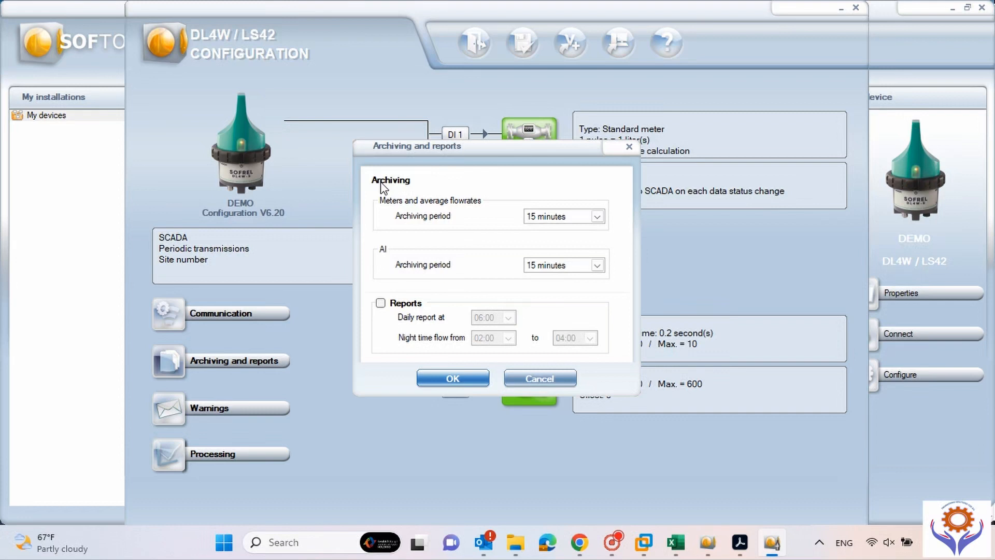
click(597, 217)
click(601, 218)
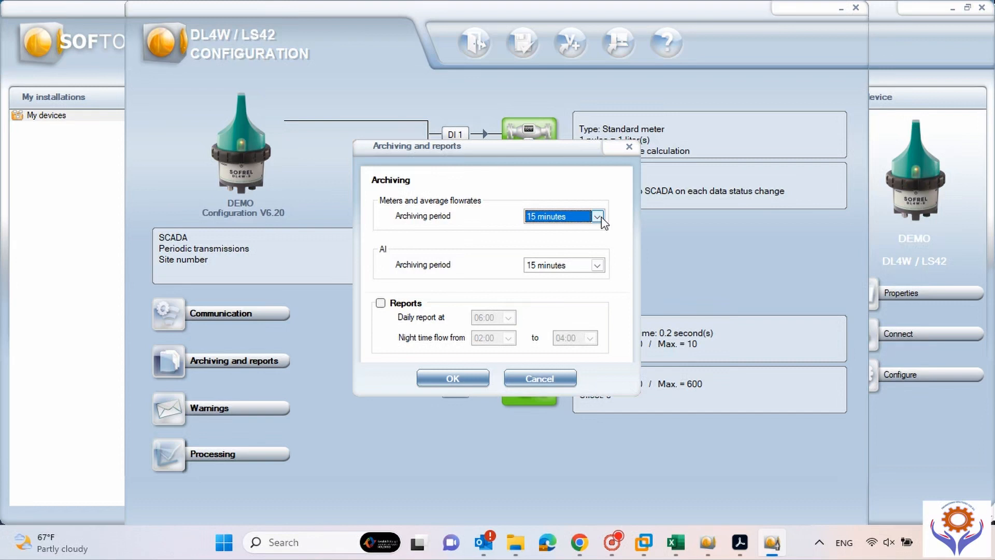
click(602, 269)
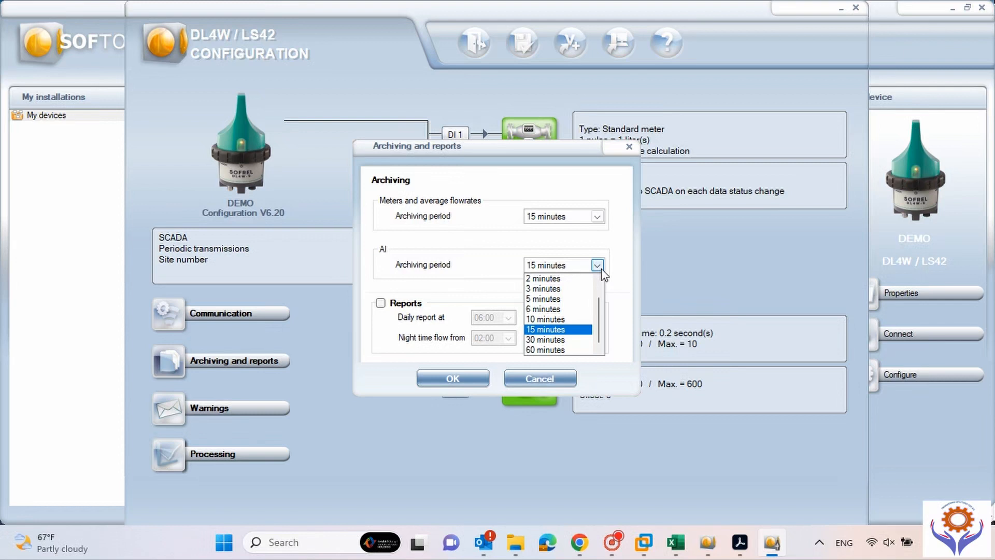
click(598, 265)
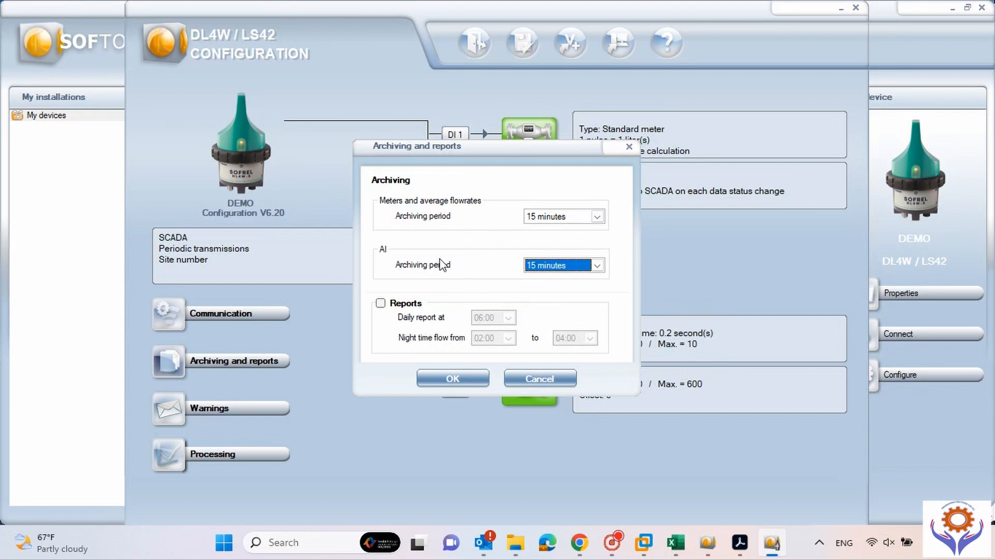
click(380, 304)
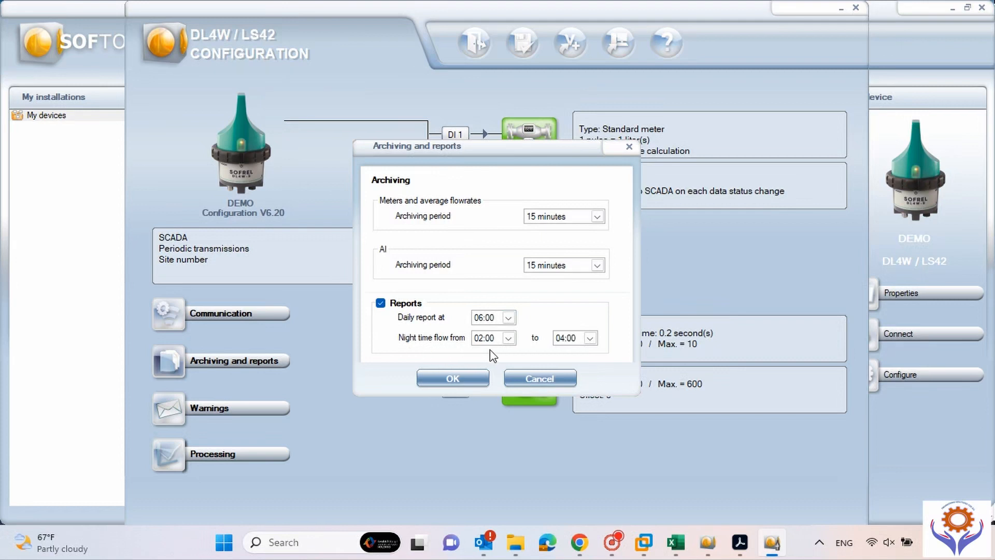
click(484, 381)
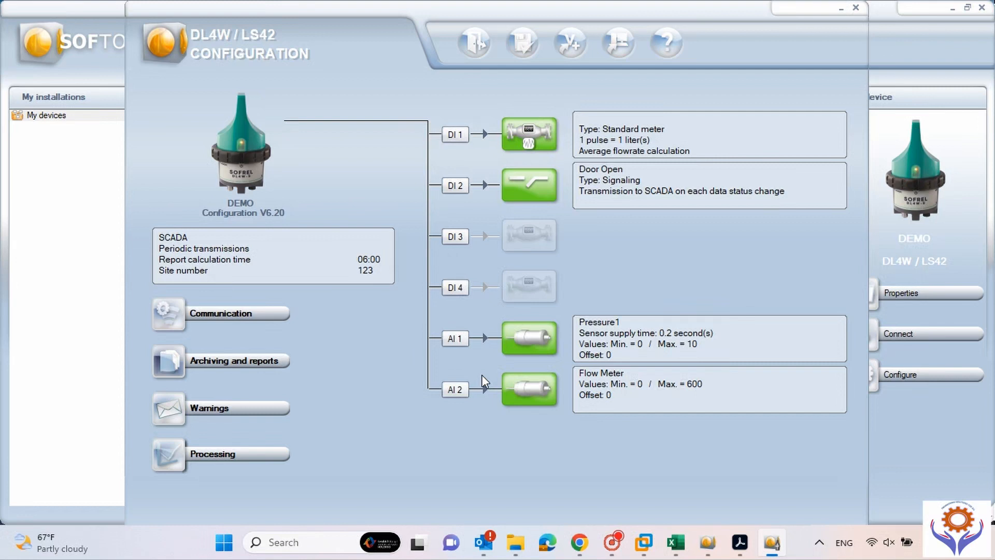
Open the SMS warnings, acknowledge the network notice, and enter the recipient's mobile number.
click(173, 413)
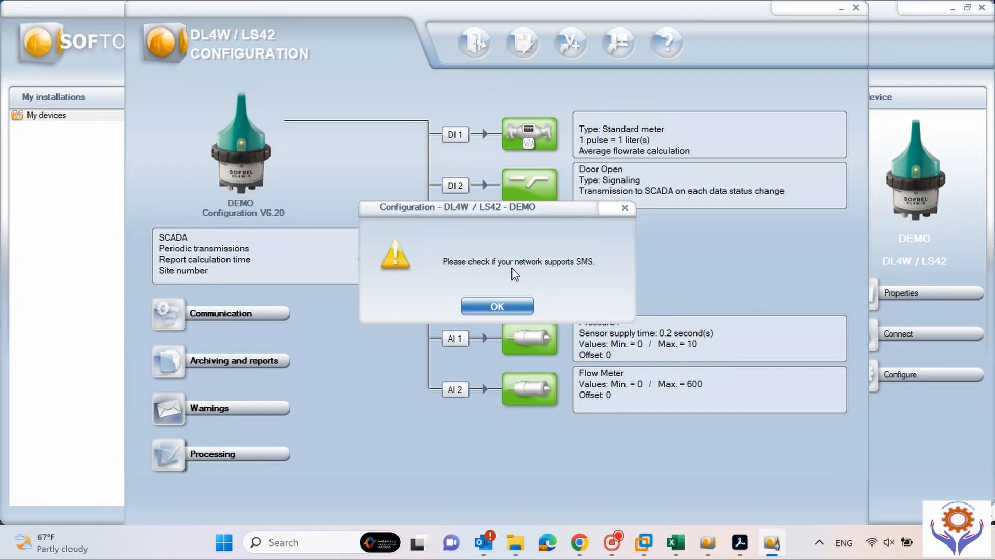
click(496, 311)
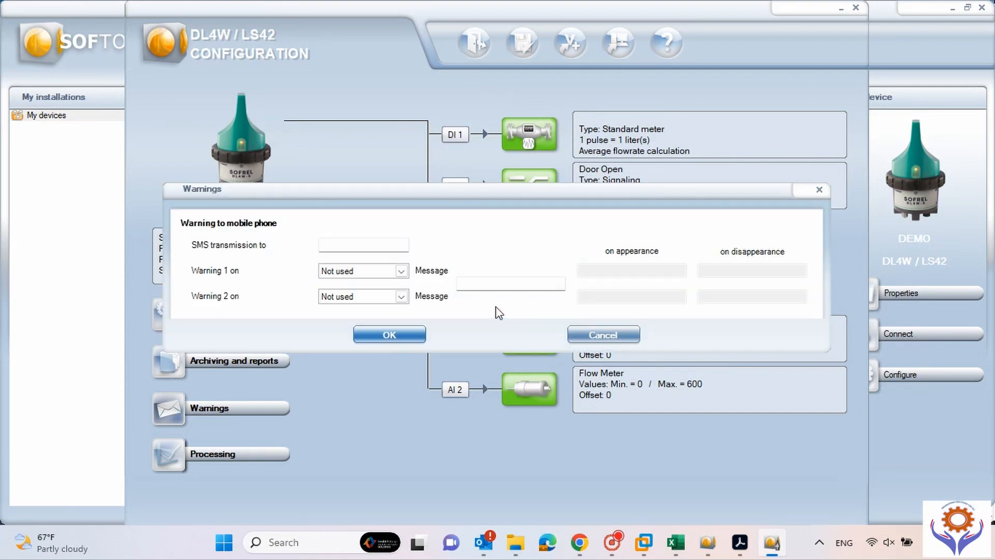
click(344, 246)
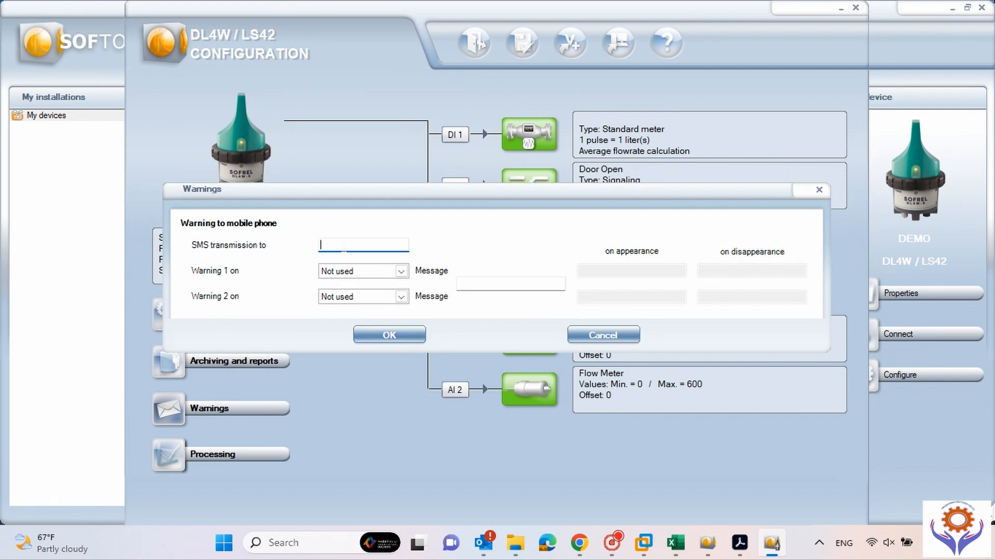
key(Tab)
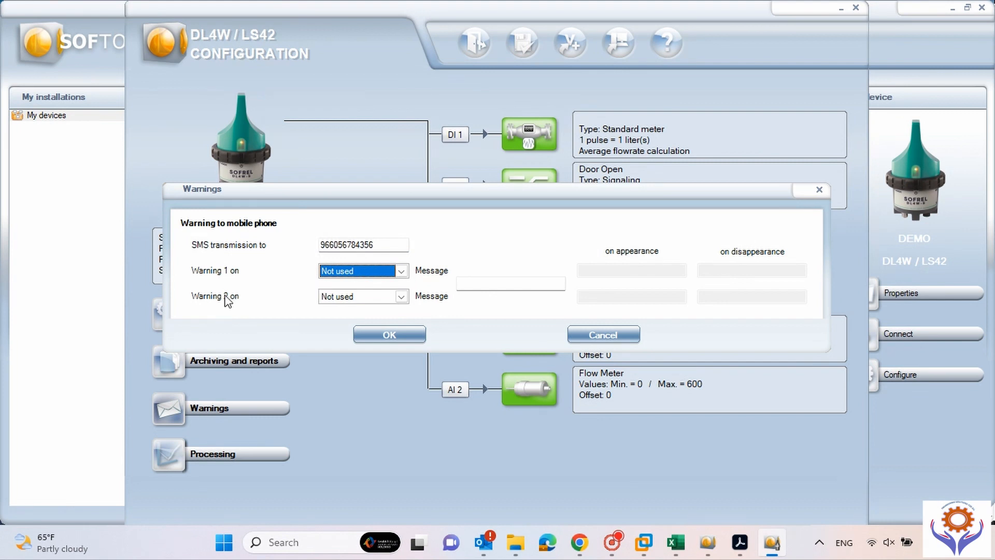
Set Warning 1 to trigger on input DI 2.
click(402, 271)
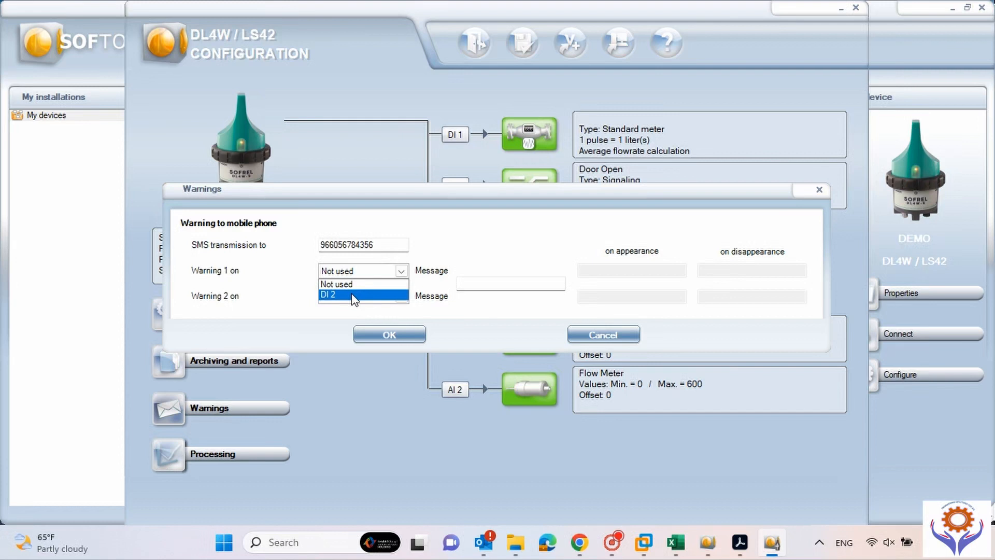
drag(565, 191, 566, 240)
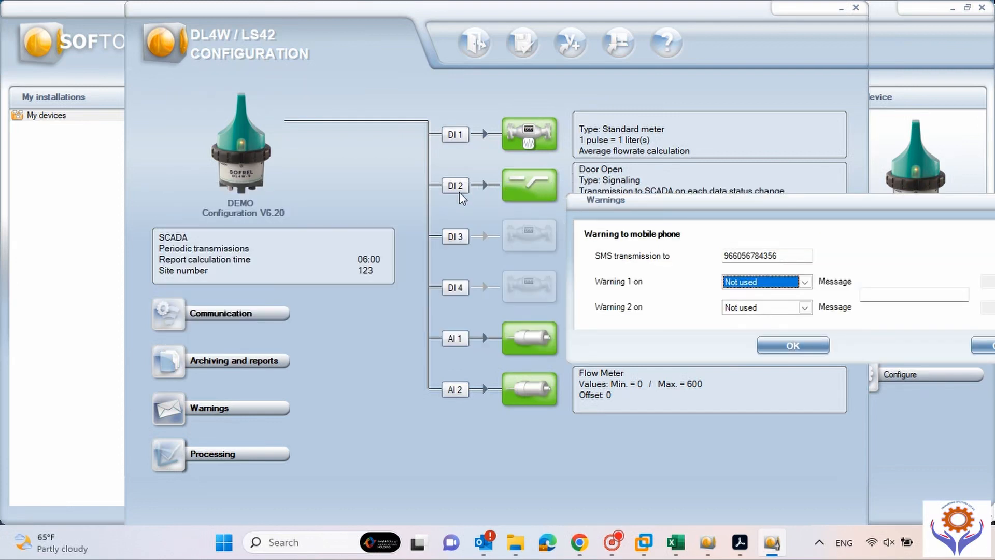
drag(740, 204, 360, 246)
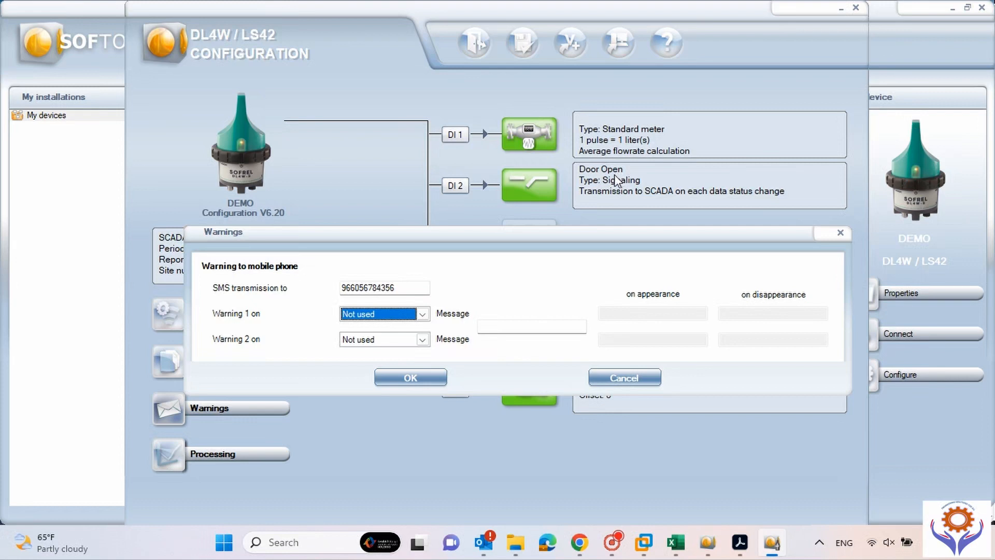
click(424, 315)
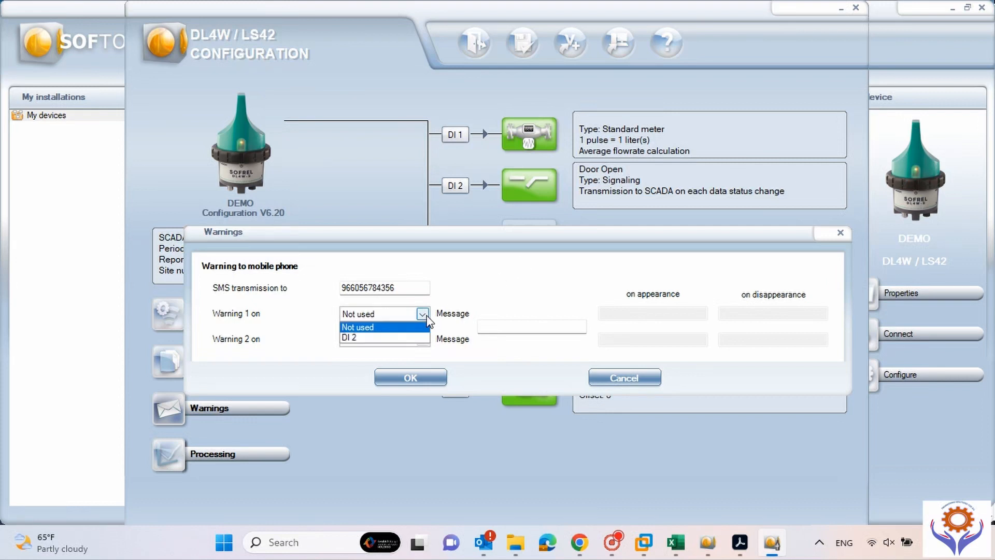
click(394, 340)
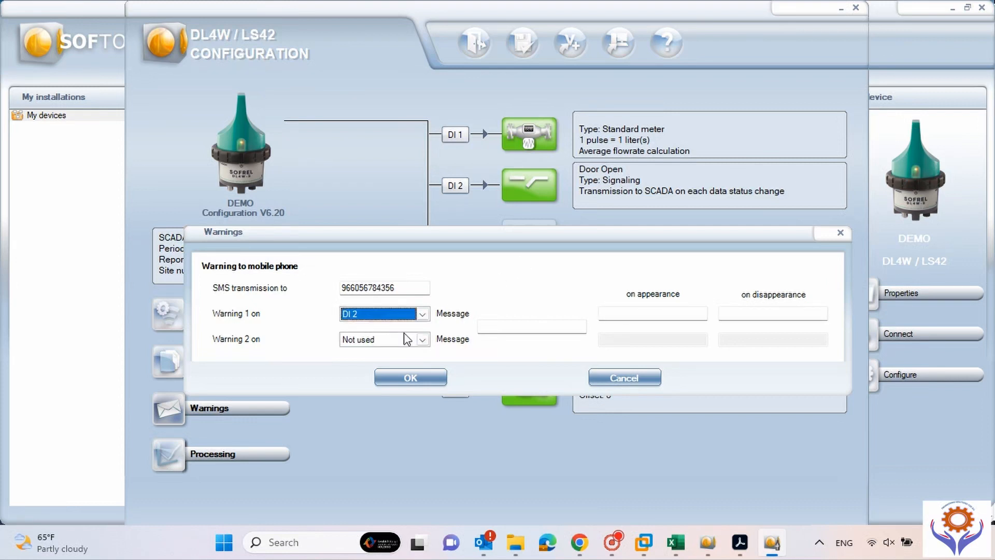
Write the Warning 1 message ALTERT DOOR OPN and save the SMS warning settings.
click(501, 325)
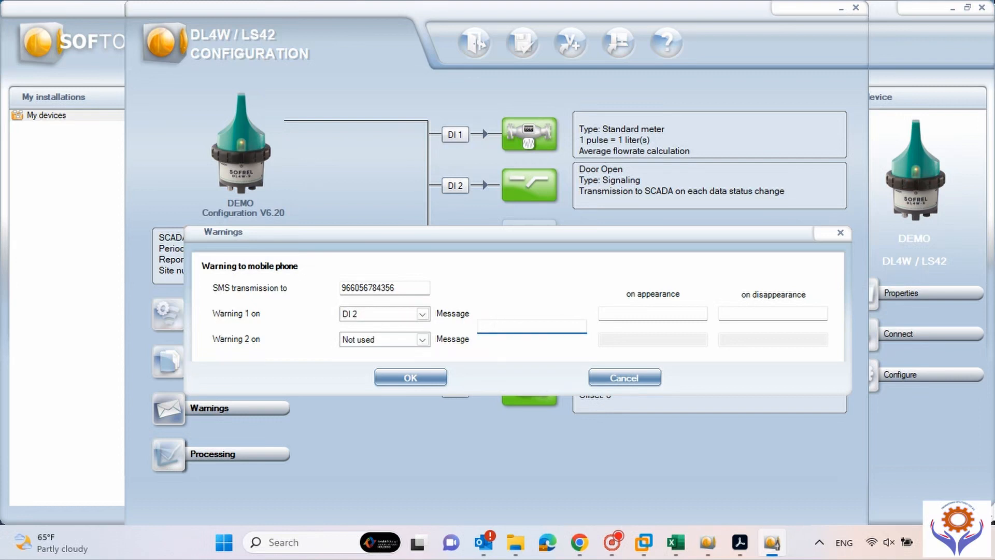
text(ALTER)
text(T )
text(- DOO)
text(R OP)
key(BackSpace)
key(BackSpace)
click(549, 325)
text(N)
click(652, 313)
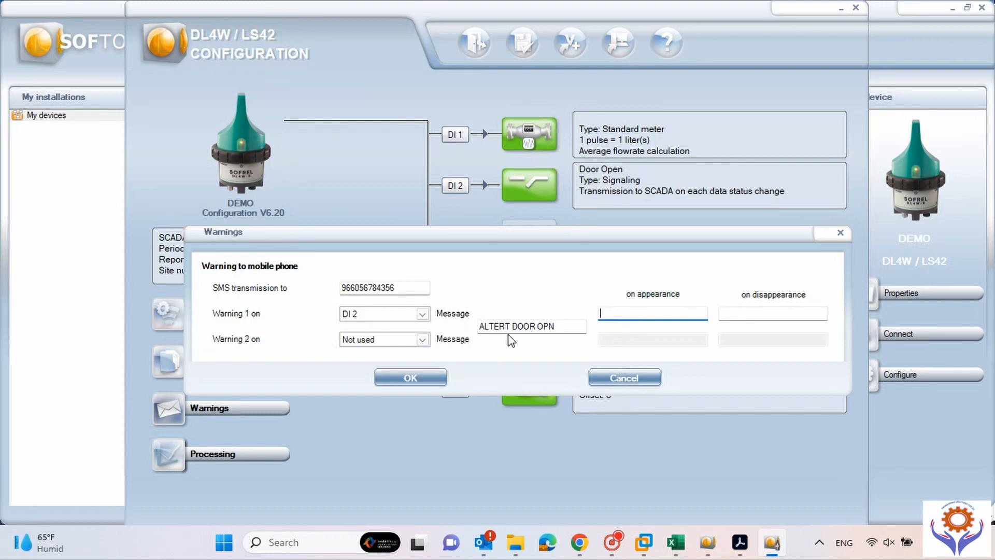
click(442, 379)
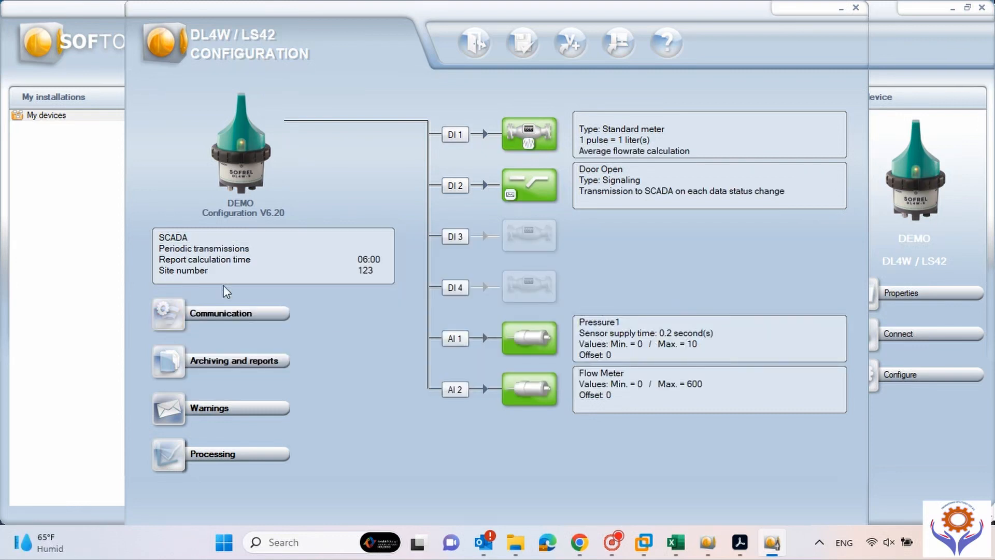
Apply Threshold 1 to AI 1 with the Greater than comparison.
click(172, 455)
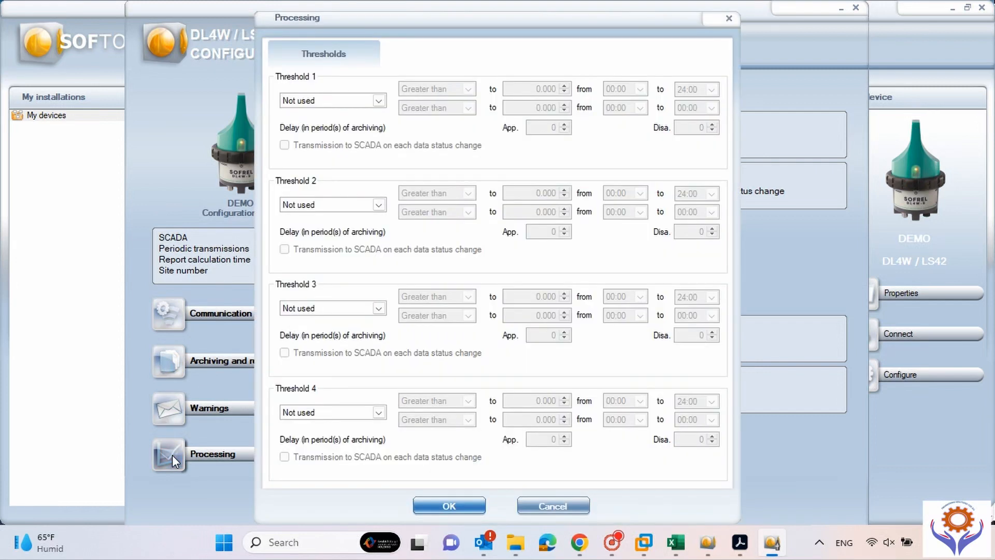
click(379, 101)
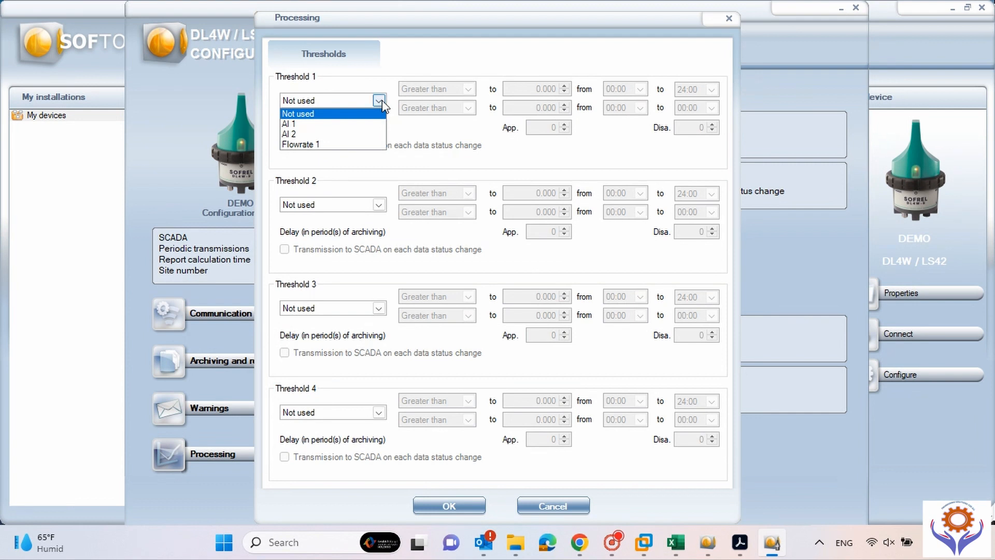
click(304, 123)
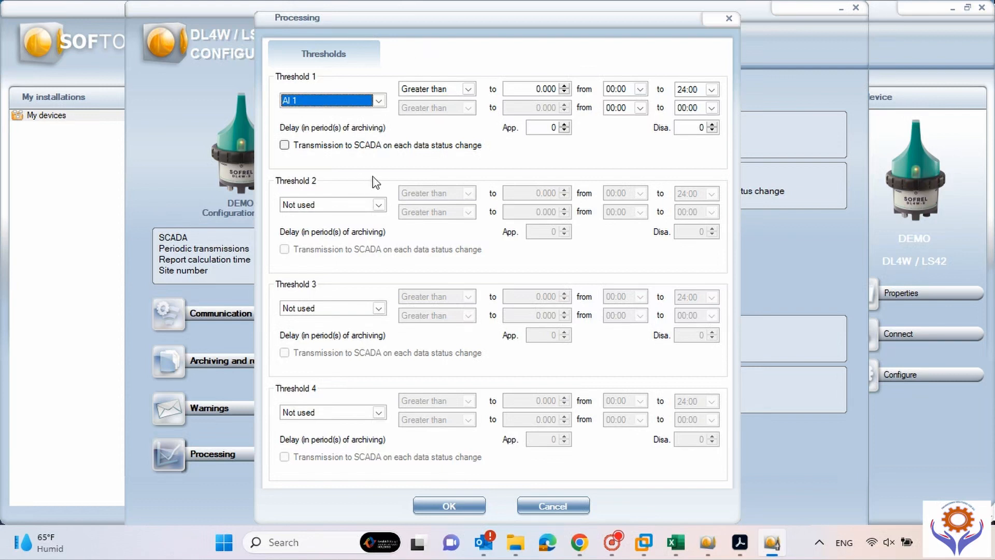
click(469, 90)
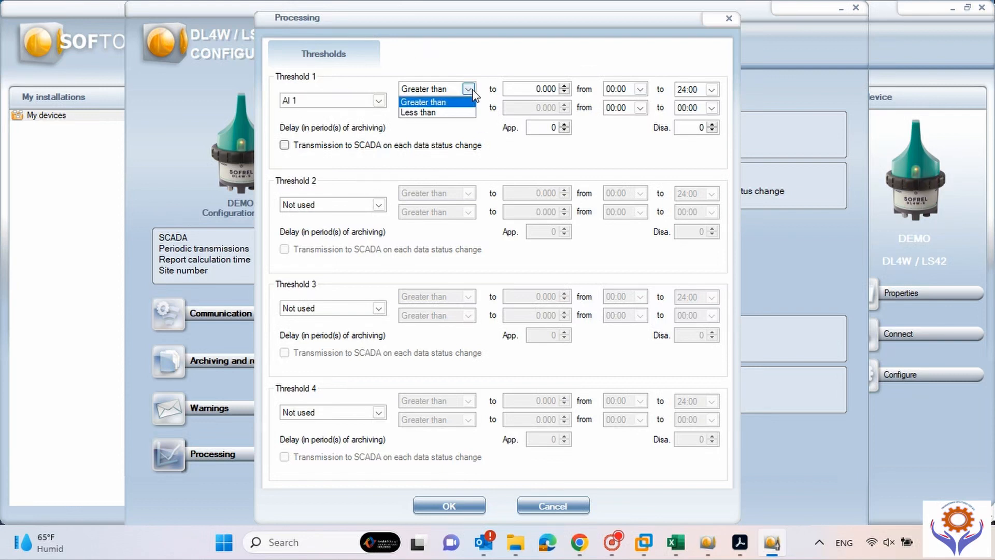
click(471, 92)
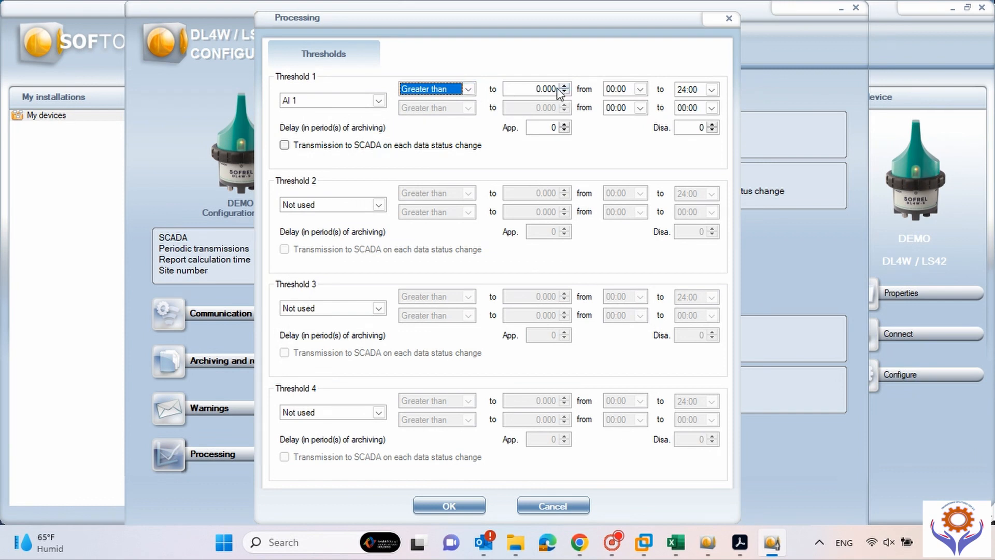
Set Threshold 1 to 8.000, enable SCADA transmission, and start it at 20:00.
click(539, 90)
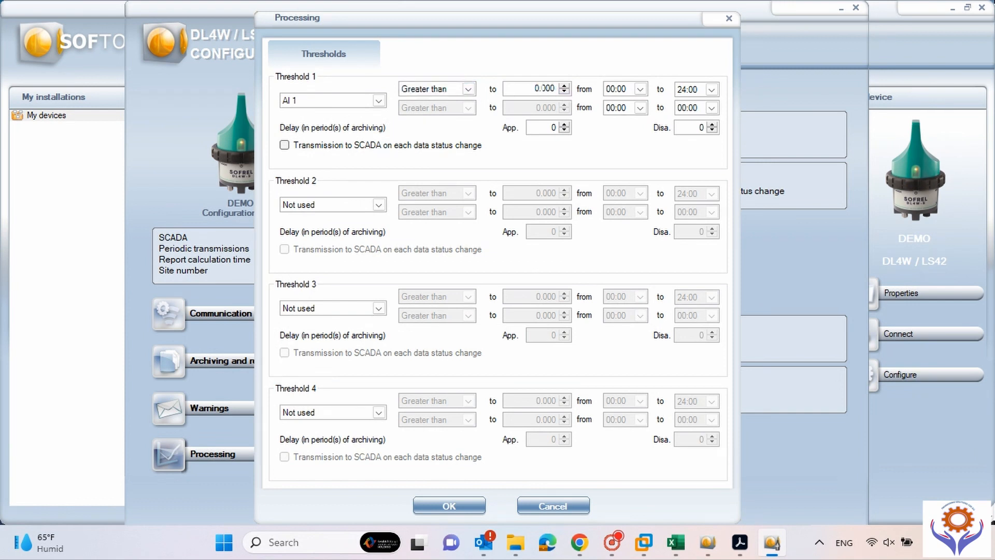
double_click(538, 89)
text(8)
key(Tab)
key(Tab)
key(Tab)
key(Tab)
key(Tab)
key(Tab)
key(space)
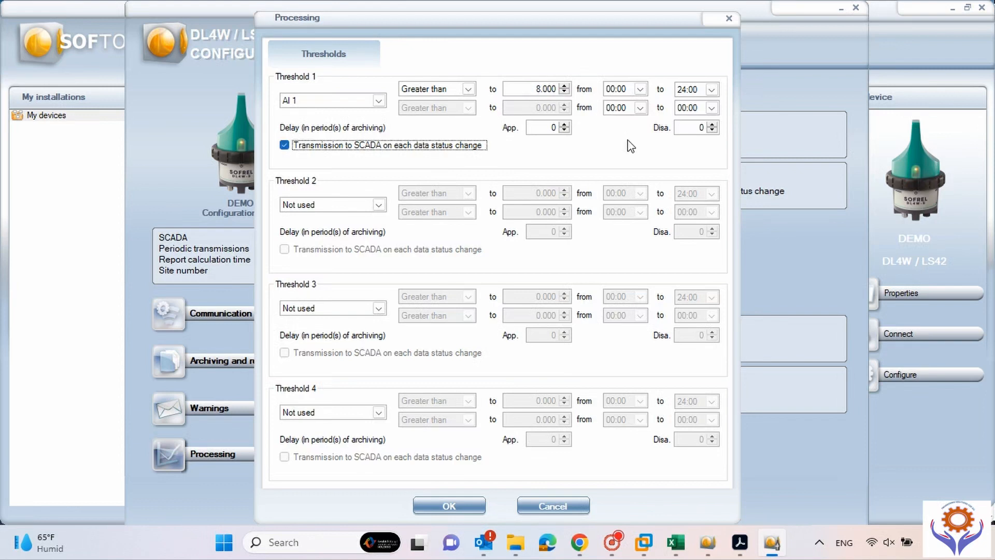
click(640, 89)
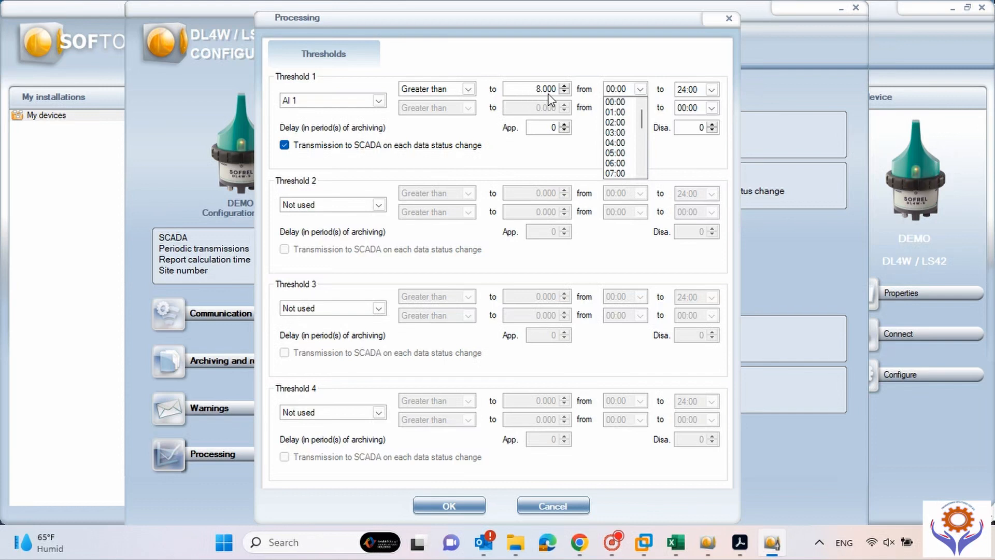
drag(642, 118, 642, 140)
drag(641, 139, 641, 165)
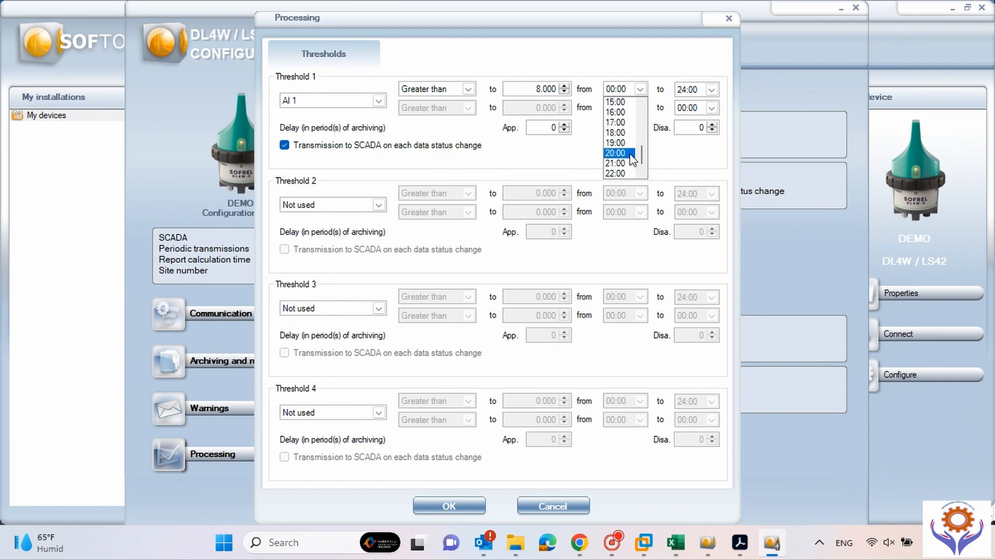
click(627, 151)
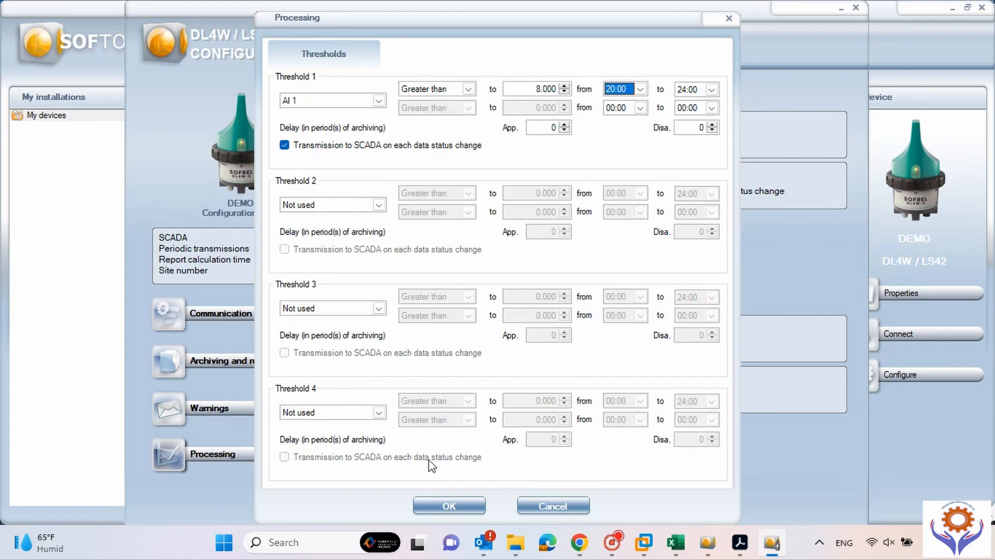
Close the Processing dialog with the threshold settings applied and save the DEMO configuration.
click(468, 506)
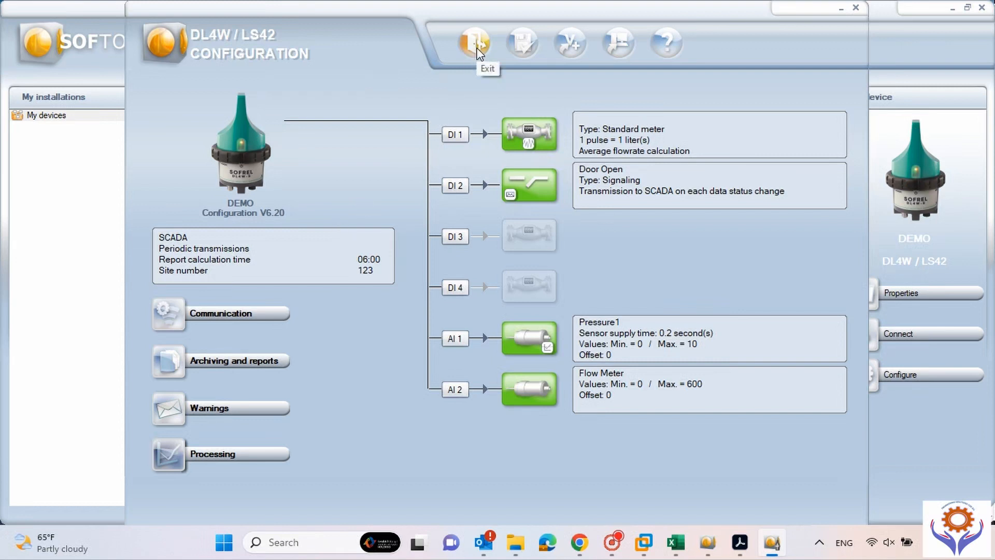
click(520, 50)
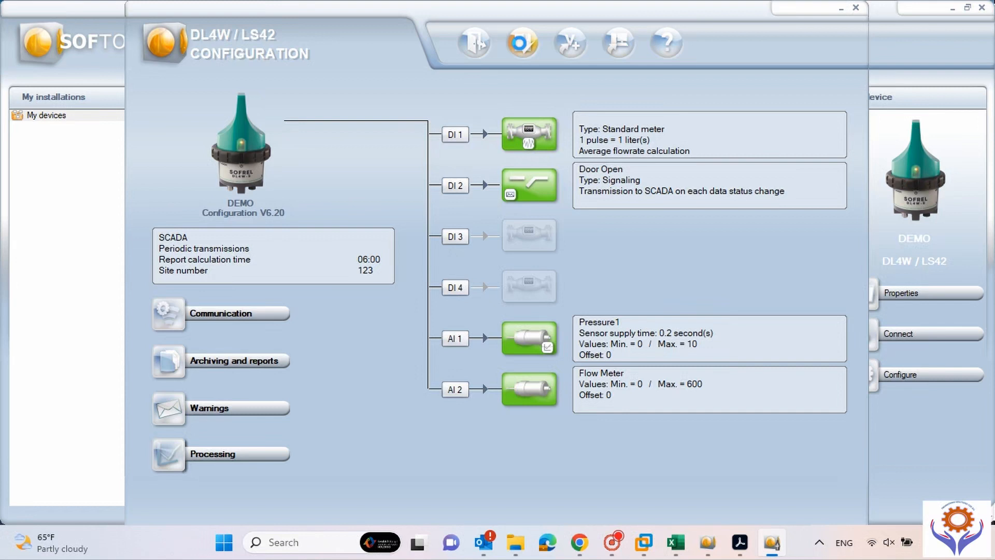
drag(547, 14, 492, 29)
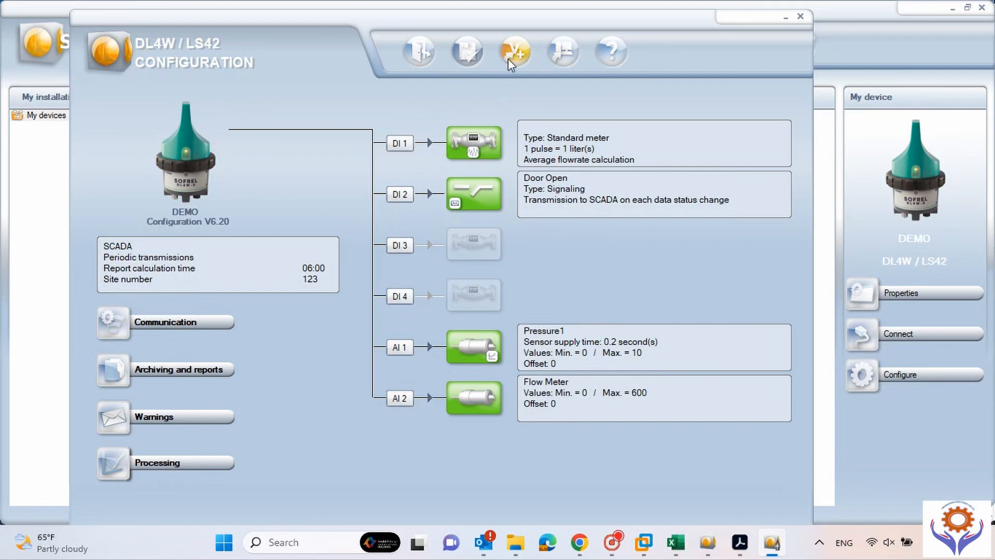
click(564, 56)
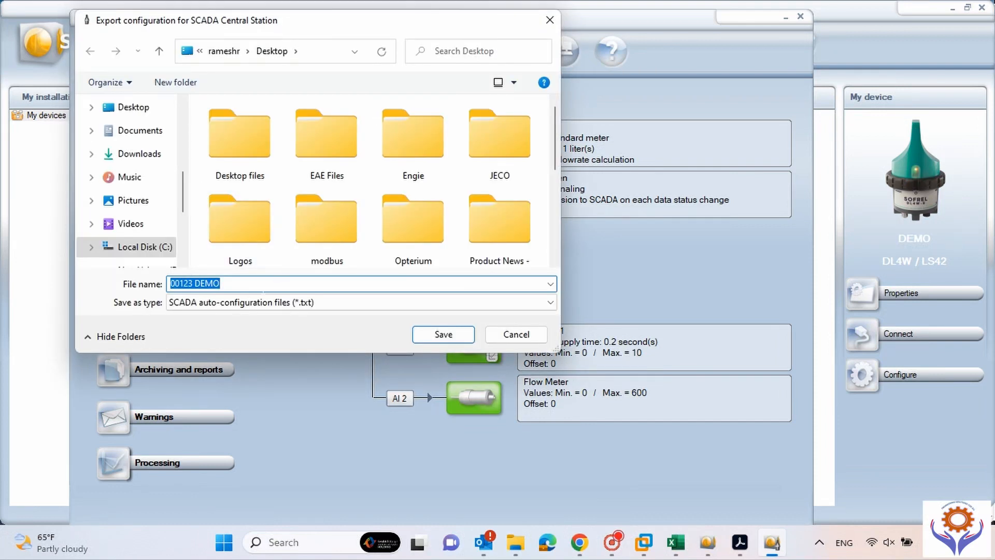
click(443, 334)
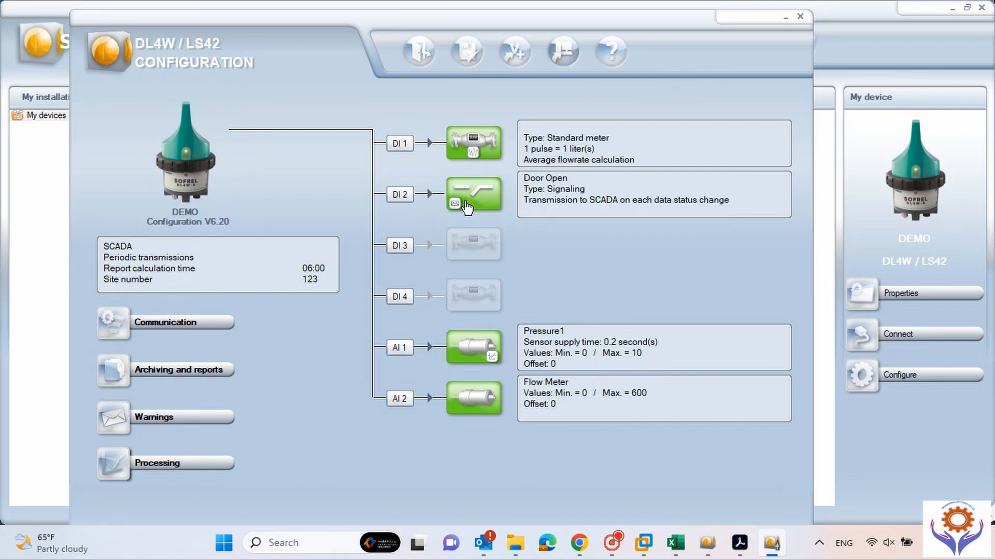
click(571, 54)
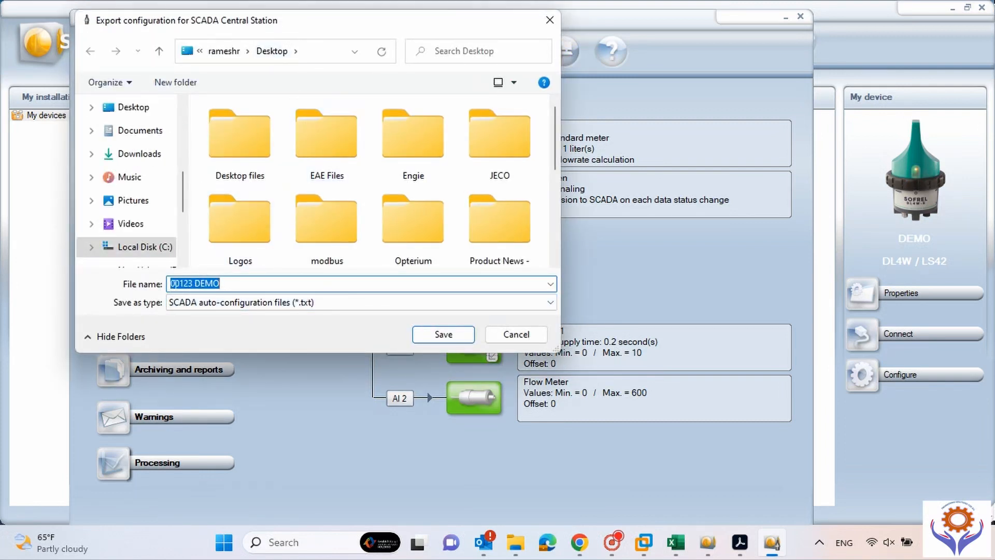
click(506, 336)
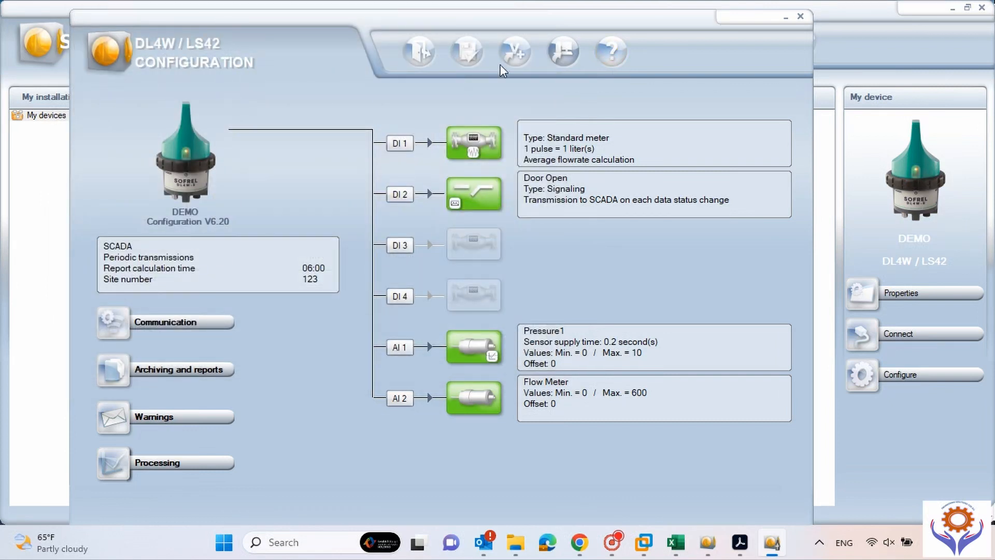
click(515, 53)
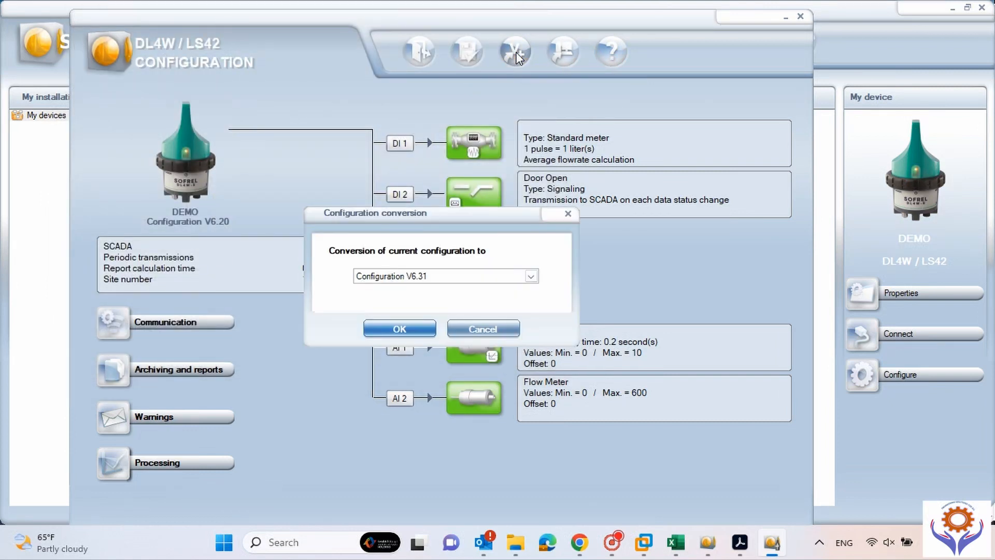
click(531, 277)
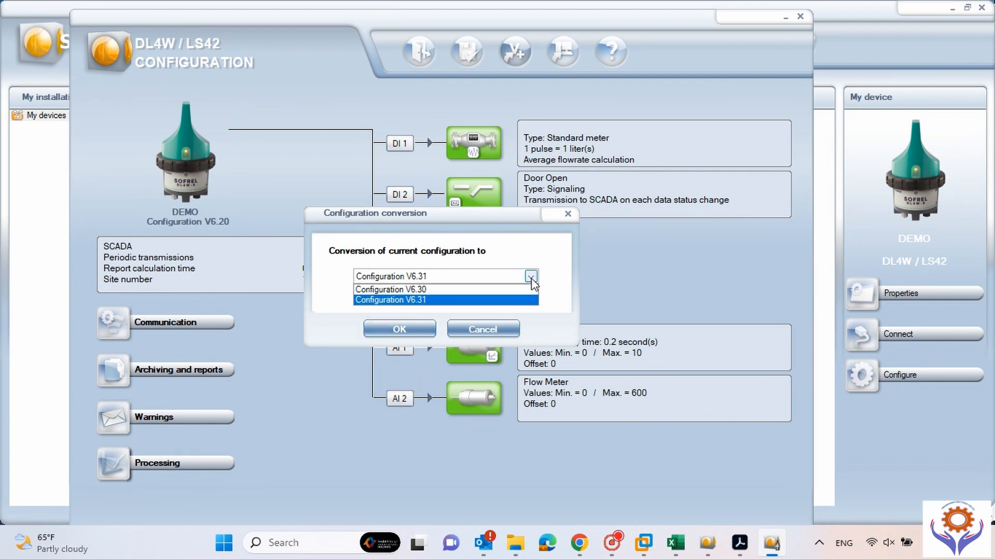
click(409, 301)
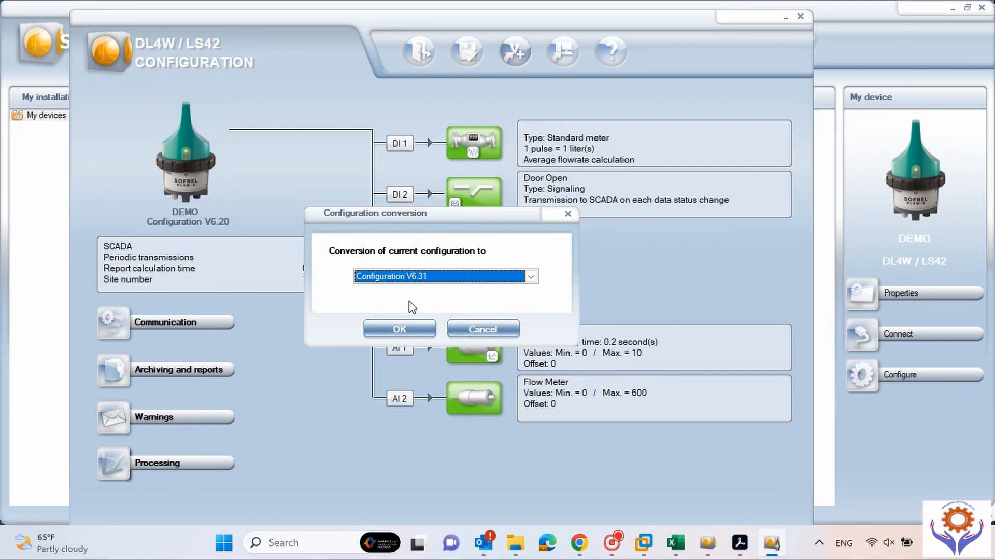
click(509, 328)
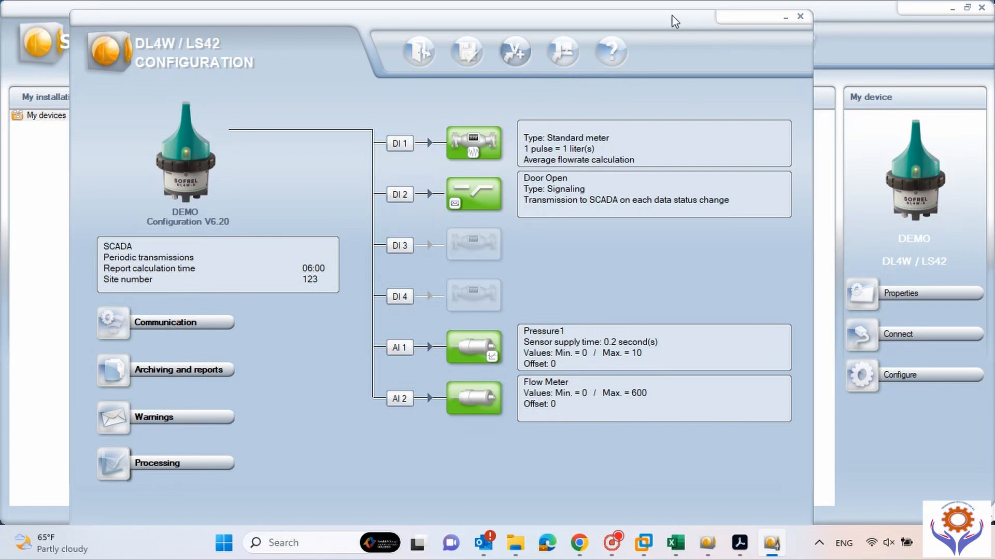
mouse_move(673, 19)
mouse_down()
mouse_move(672, 7)
mouse_move(722, 2)
mouse_move(674, 8)
mouse_up()
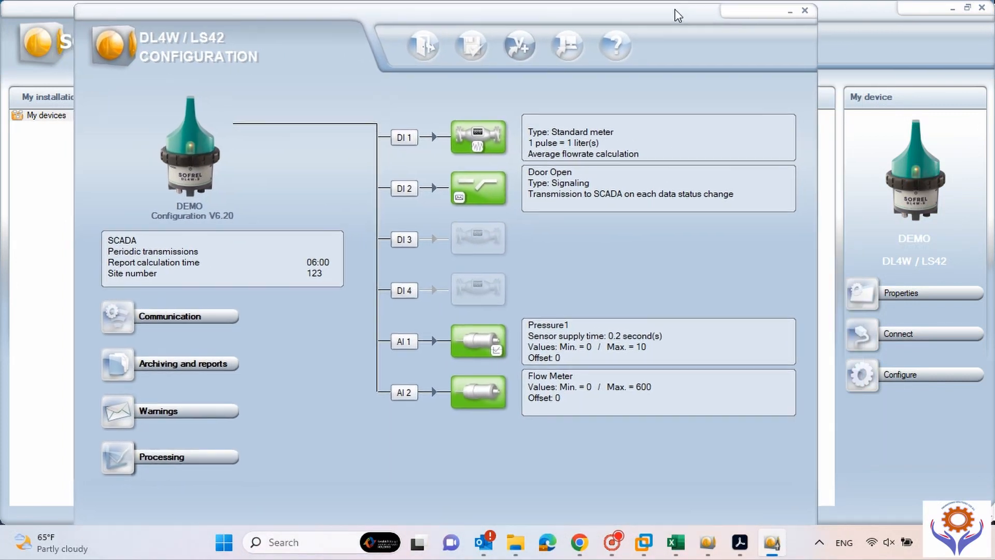
Close the DL4W/LS42 configuration and select the DEMO device in My devices.
click(807, 13)
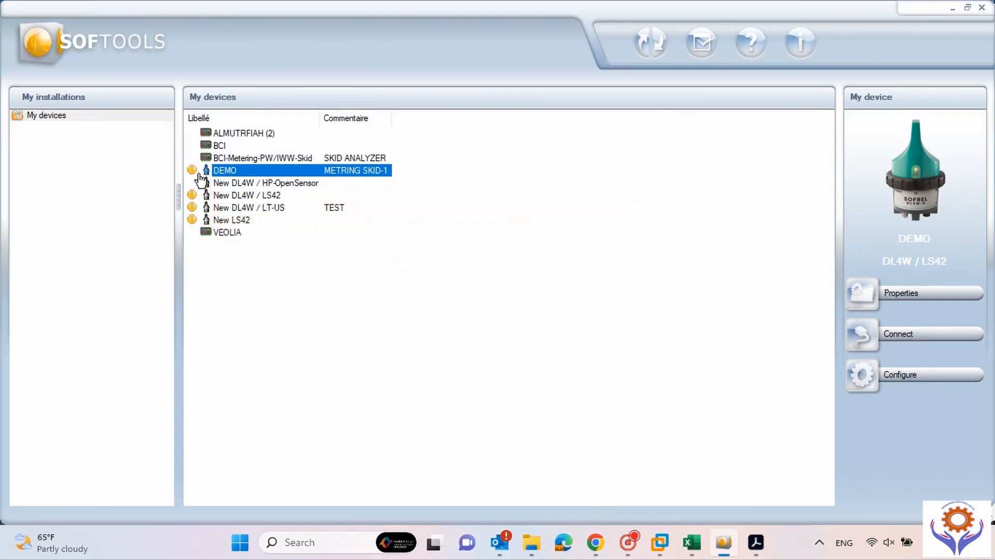
mouse_move(195, 178)
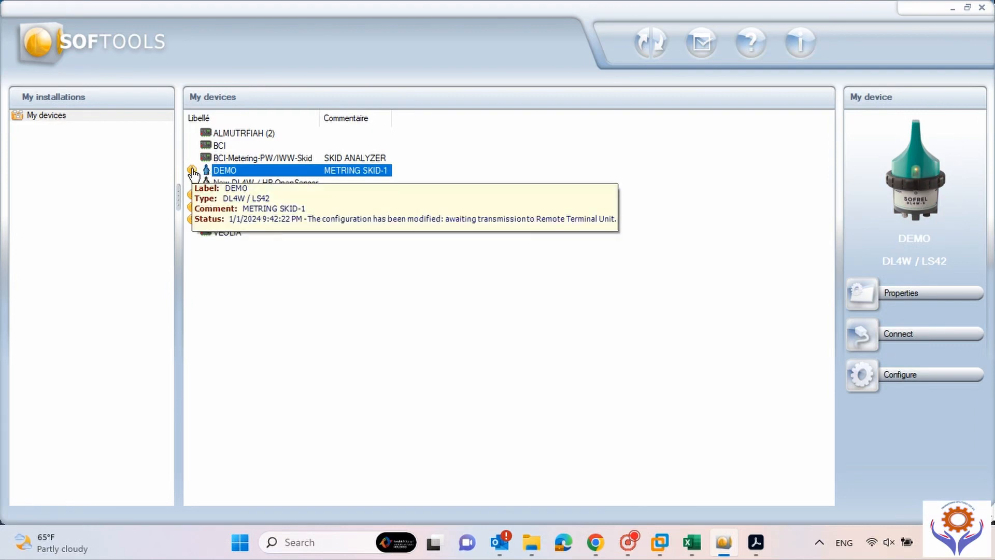
click(521, 189)
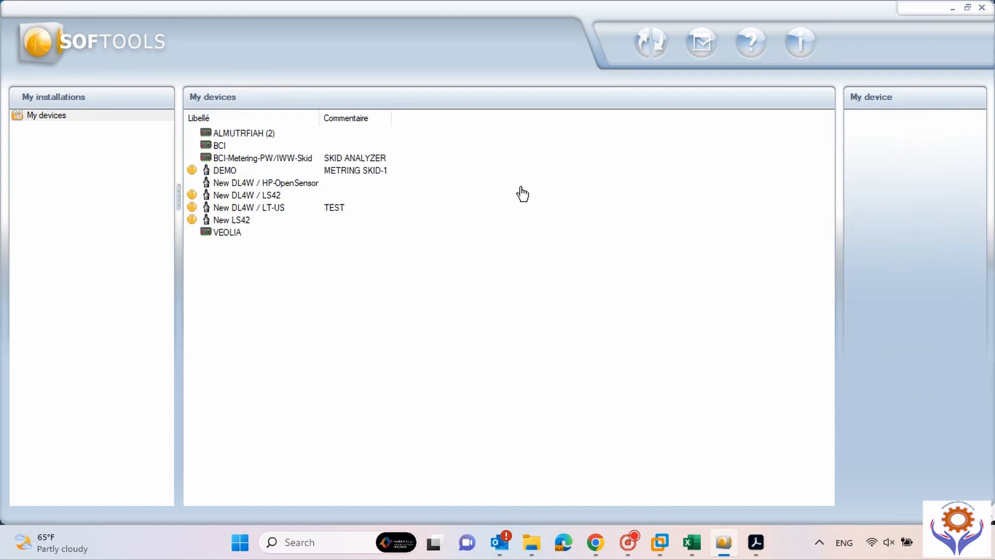
click(227, 170)
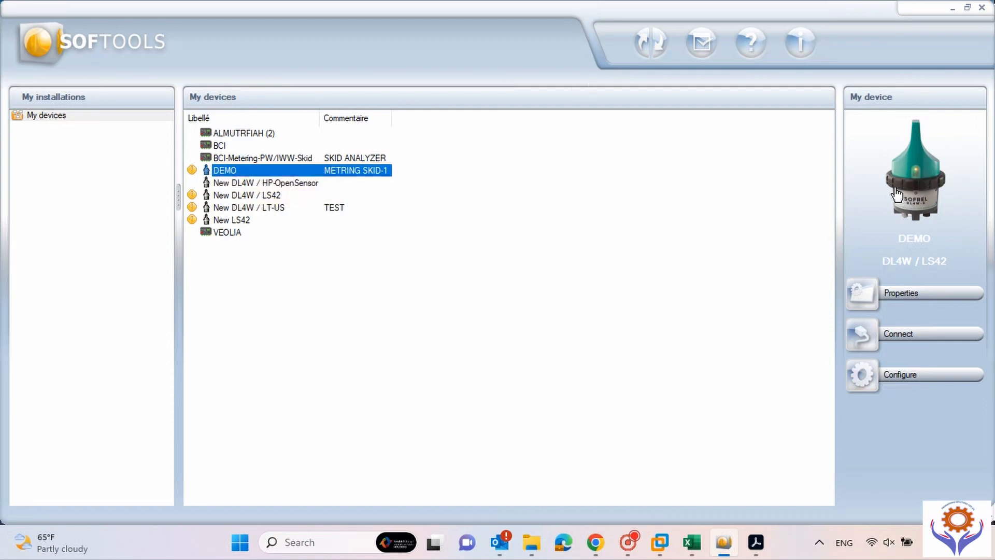
Start connecting to DEMO, entering the access code over Bluetooth and remembering the code.
click(862, 343)
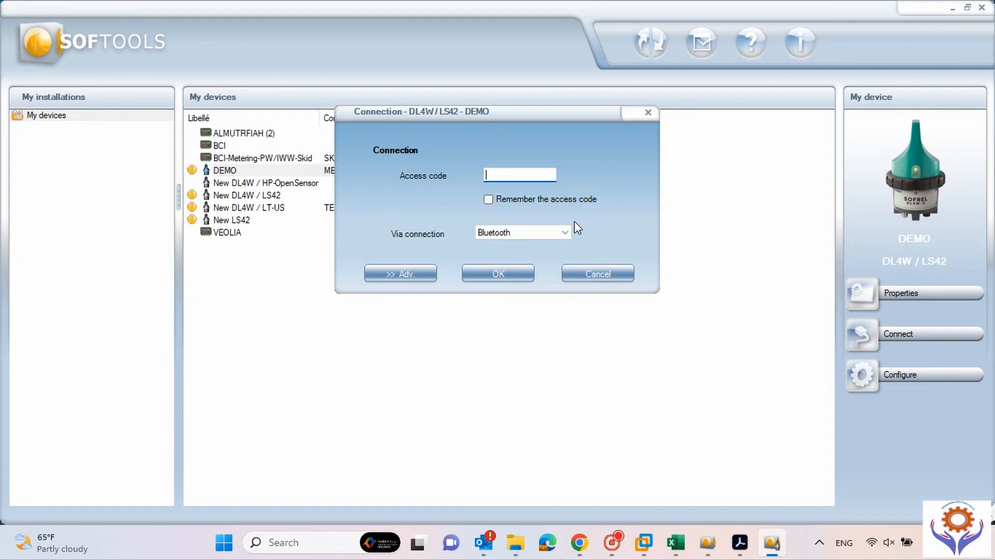
text(0)
click(567, 233)
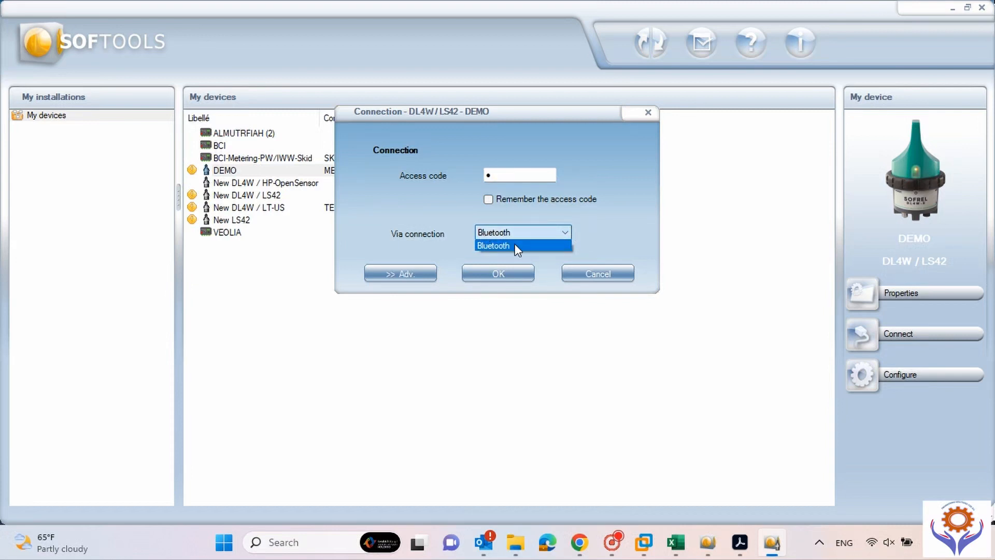
click(518, 243)
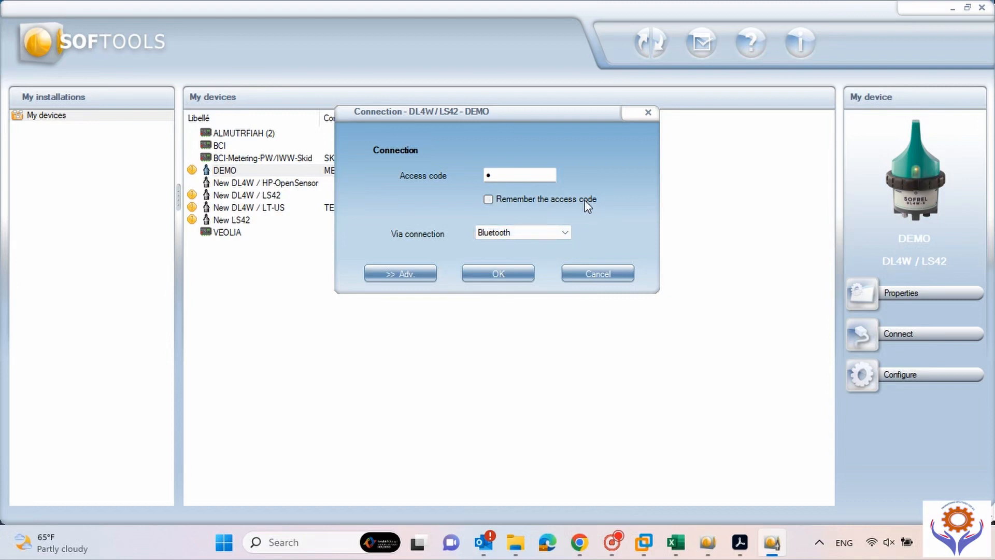
click(488, 200)
Connect for diagnostics from the advanced options and dismiss the Bluetooth-unavailable warning.
click(399, 274)
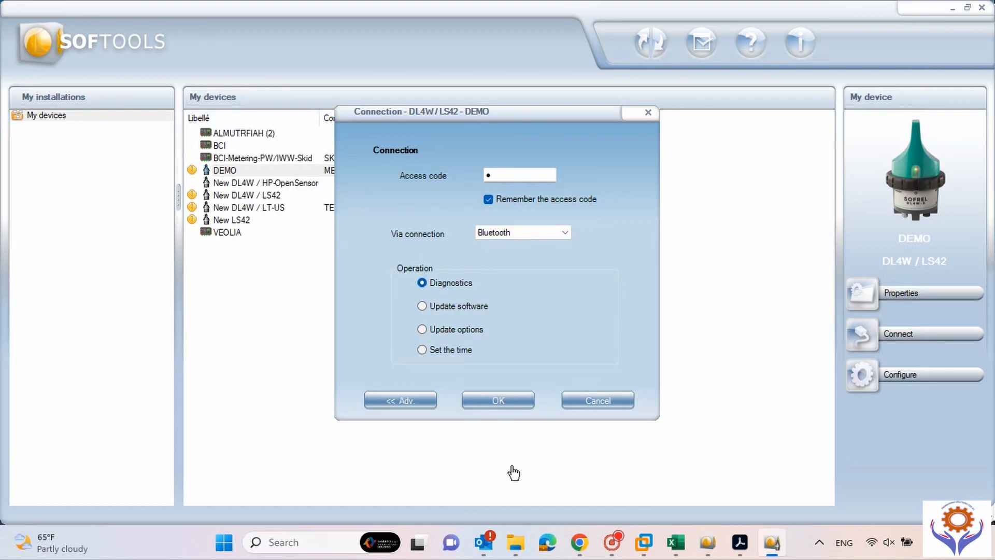
click(487, 399)
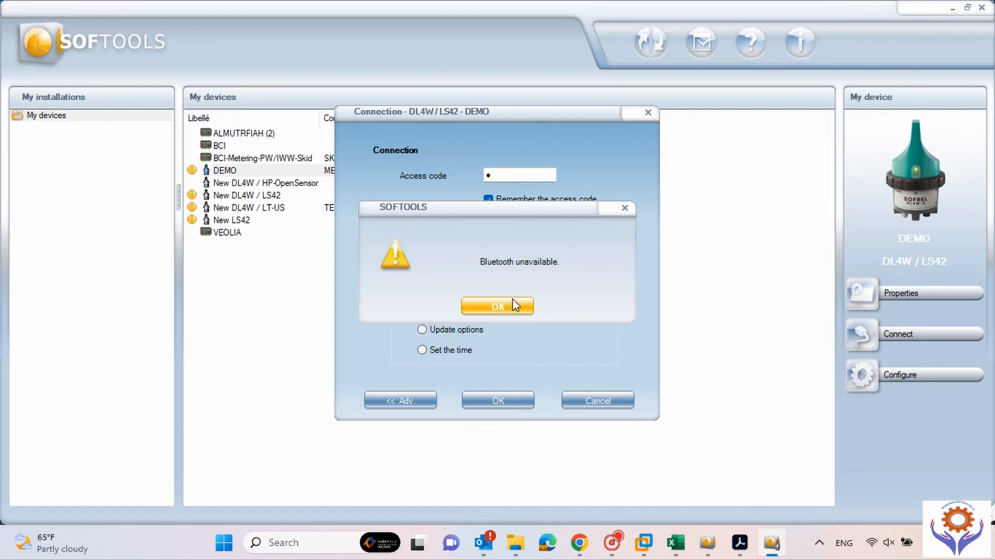
click(485, 308)
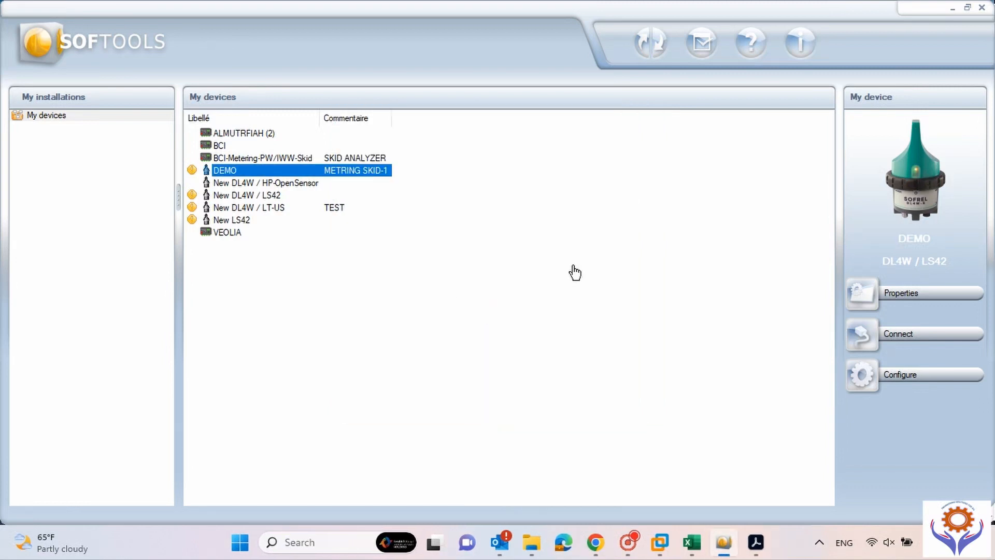